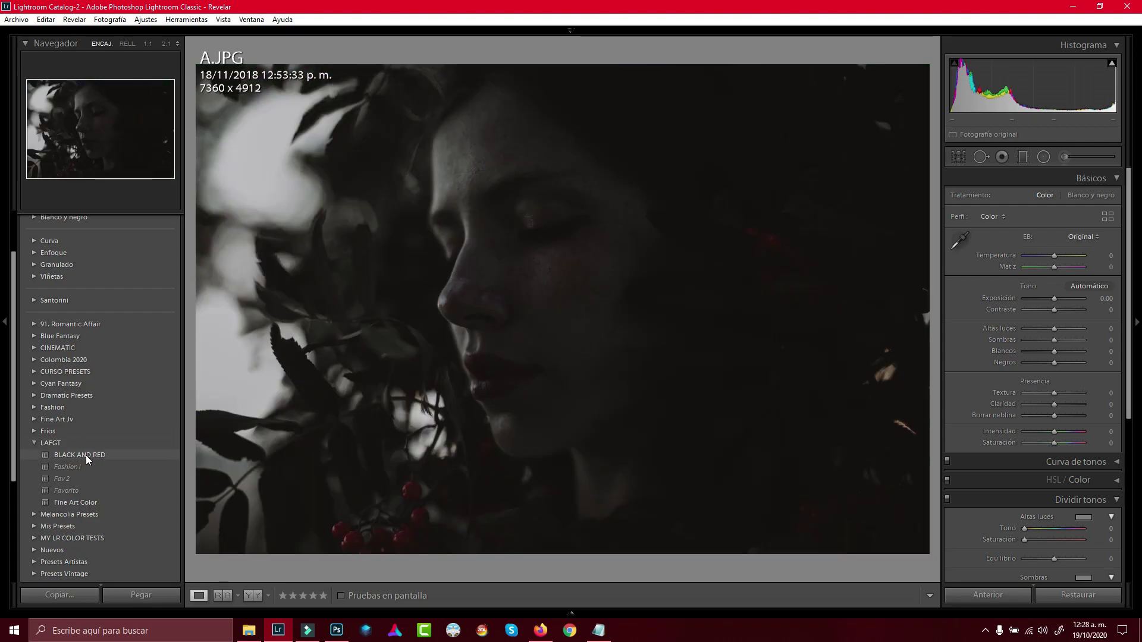
Apply the LAFGT BLACK AND RED preset to A.JPG
{"action": "left_click", "coordinate": [86, 456]}
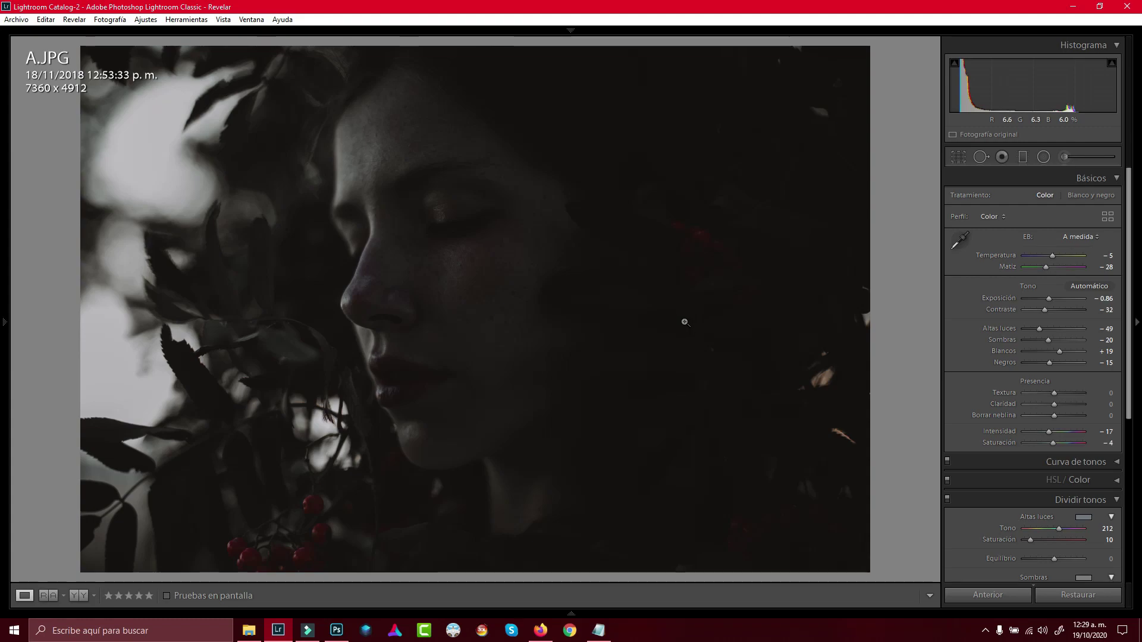
{"action": "mouse_move", "coordinate": [1051, 300]}
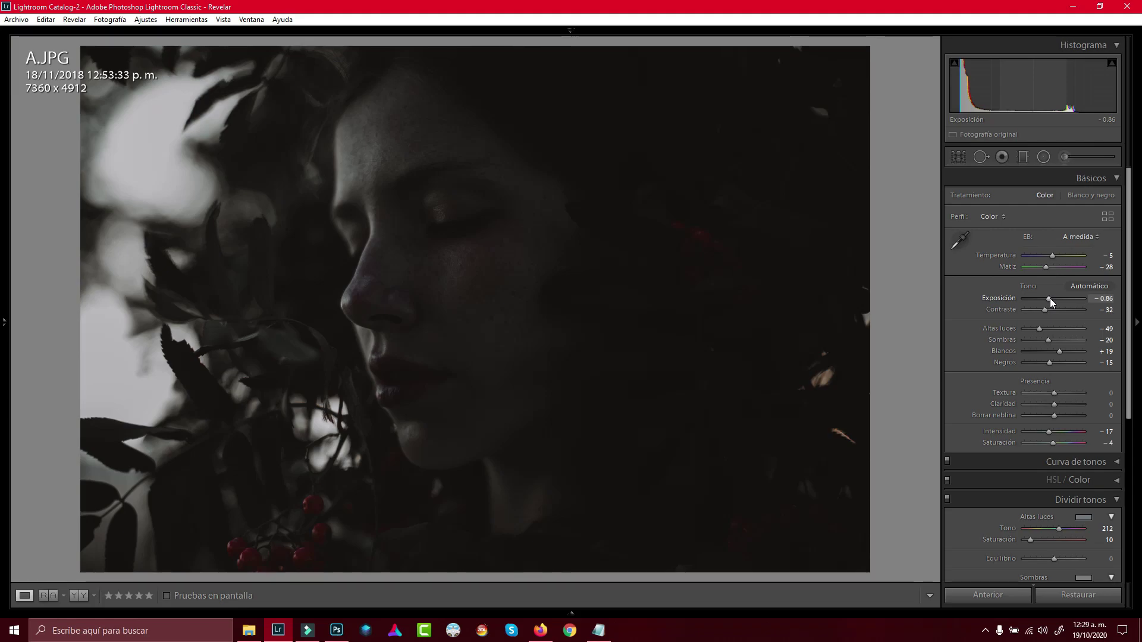
Raise the exposure to +0.56 and start a radial filter at -0.65 exposure
{"action": "left_click_drag", "start_coordinate": [1050, 298], "coordinate": [1058, 296]}
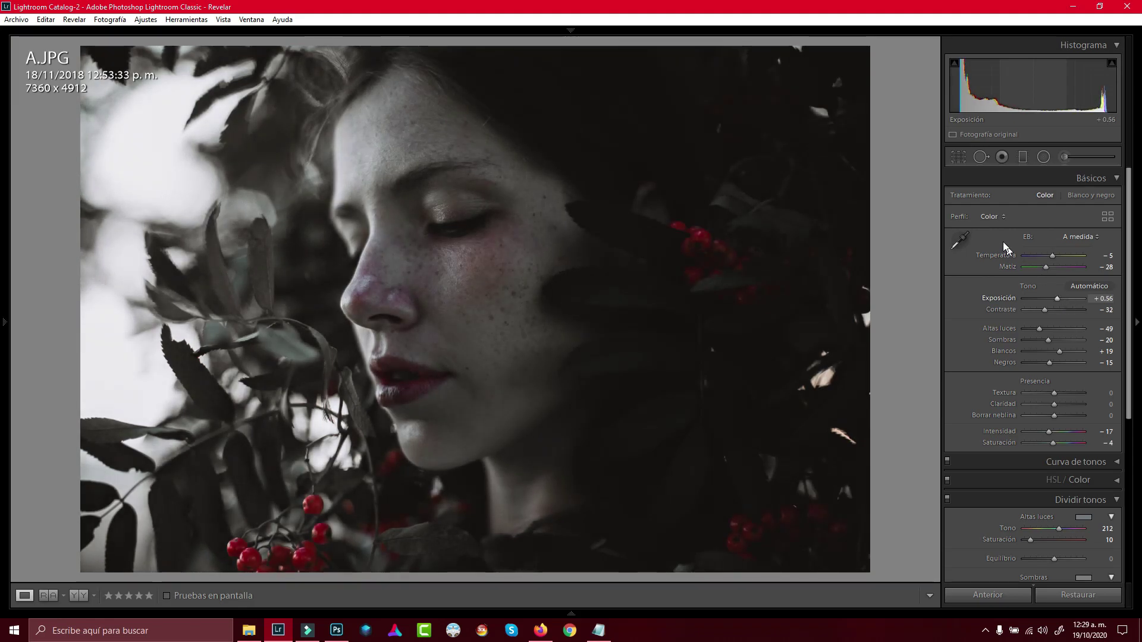
{"action": "left_click", "coordinate": [1043, 156]}
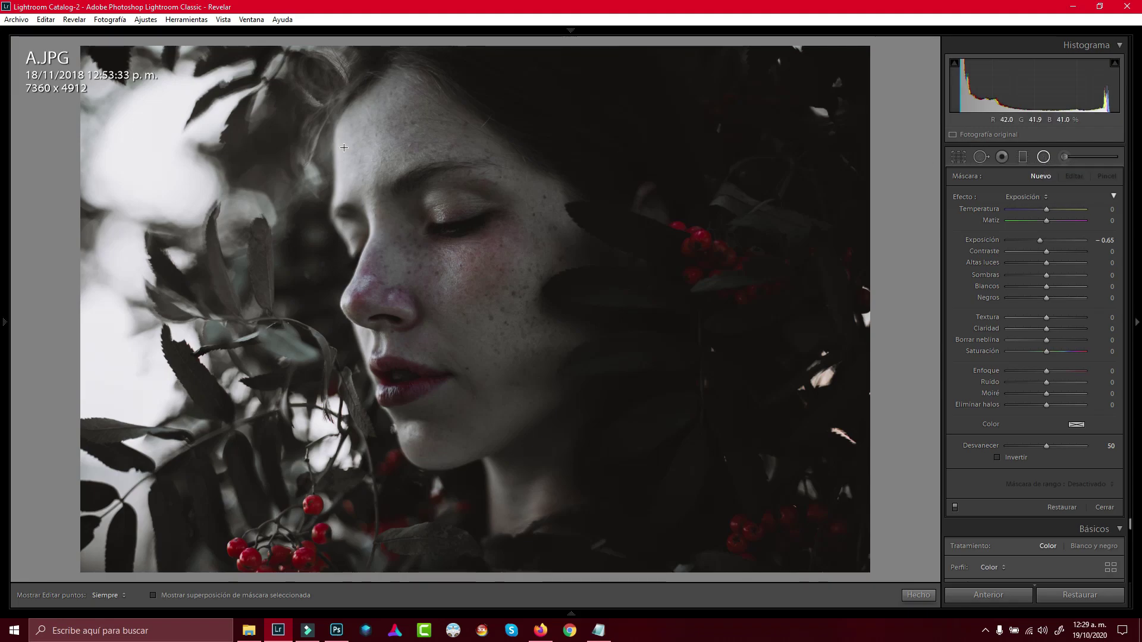
Place a -0.65 exposure, feather-50 oval radial filter centred on the woman's face
{"action": "left_click_drag", "start_coordinate": [333, 143], "coordinate": [482, 315]}
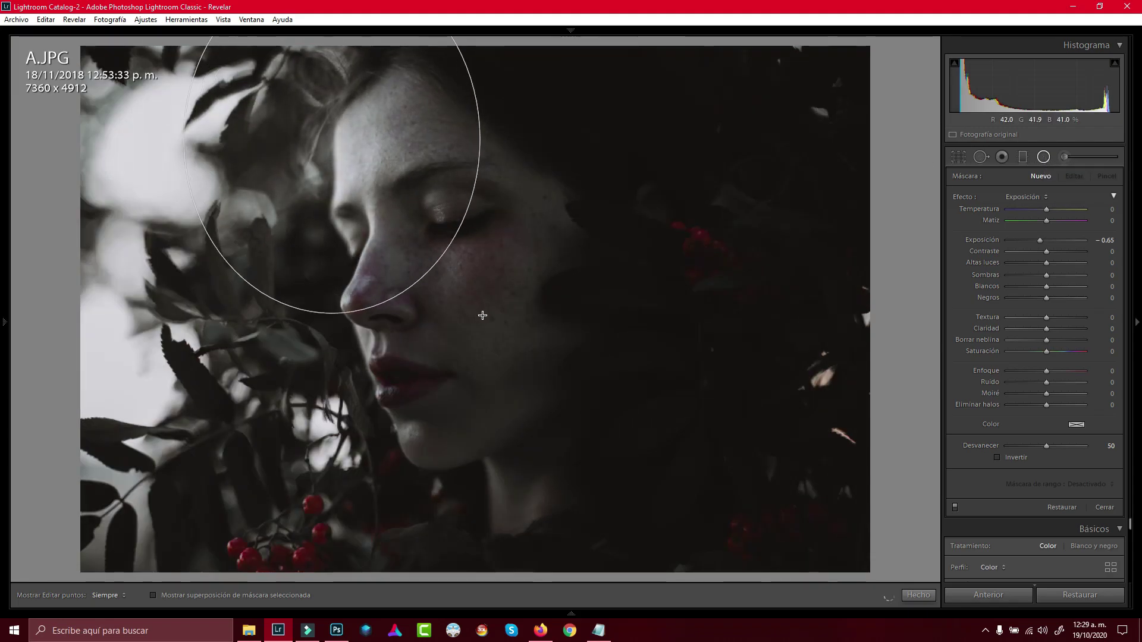
{"action": "left_click_drag", "start_coordinate": [483, 315], "coordinate": [494, 331]}
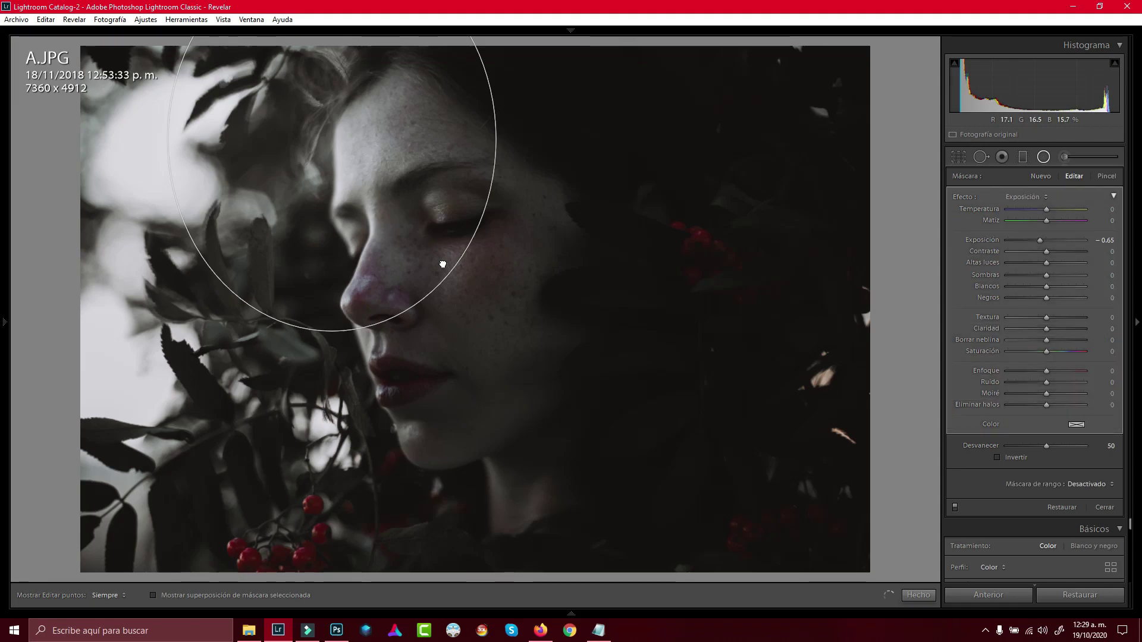
{"action": "left_click_drag", "start_coordinate": [442, 264], "coordinate": [460, 317]}
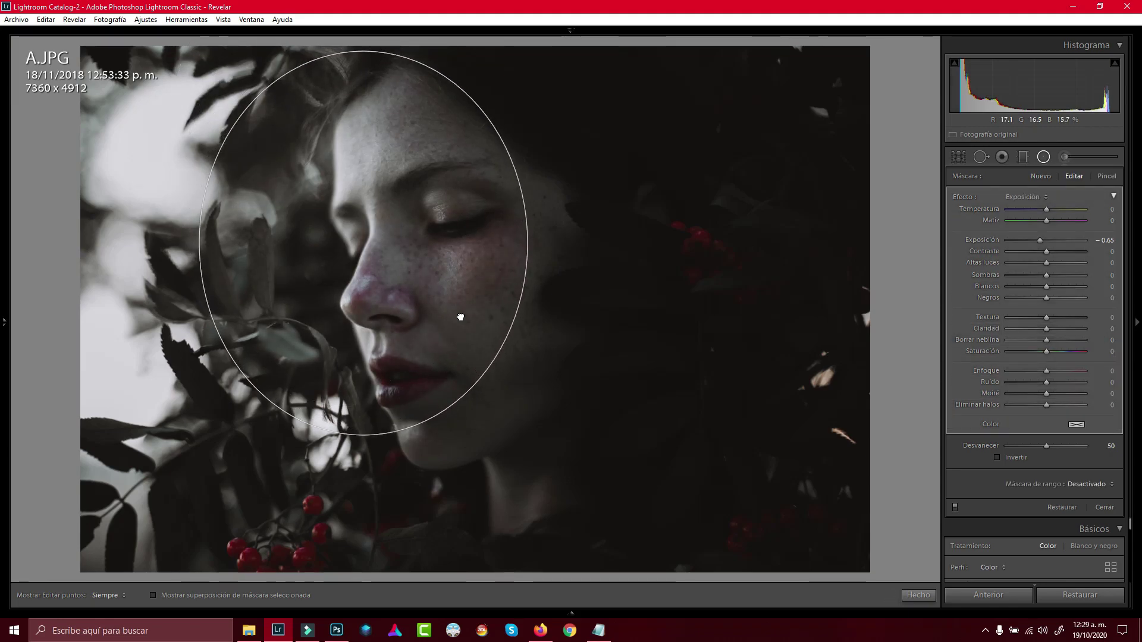
{"action": "left_click_drag", "start_coordinate": [461, 317], "coordinate": [489, 335]}
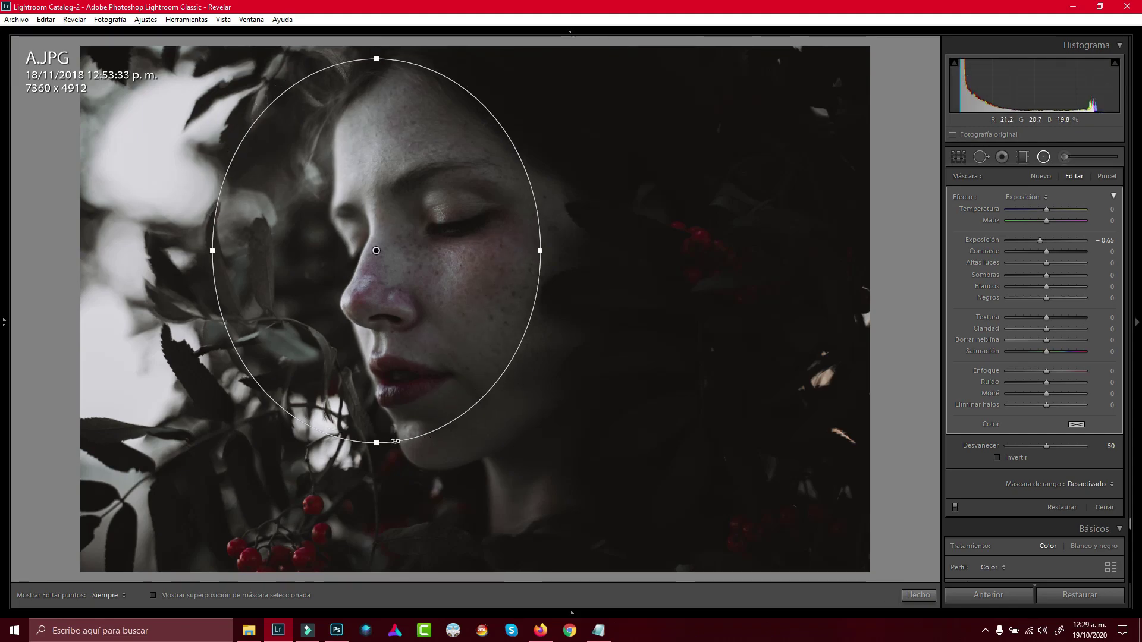
{"action": "left_click_drag", "start_coordinate": [376, 443], "coordinate": [377, 455]}
{"action": "left_click_drag", "start_coordinate": [488, 309], "coordinate": [491, 322]}
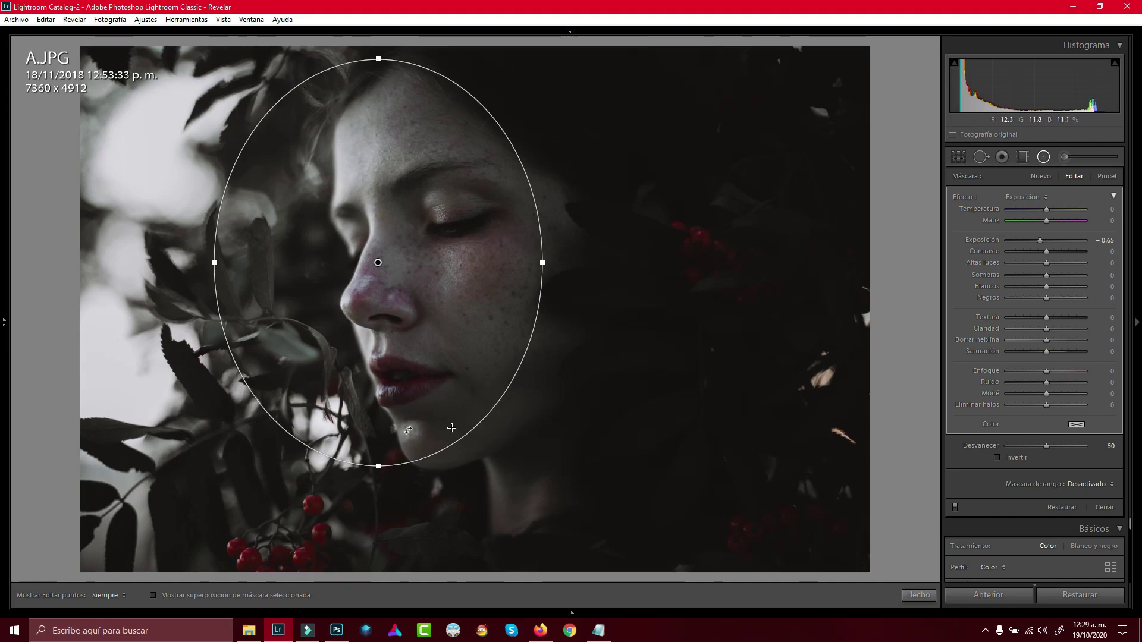
{"action": "left_click", "coordinate": [909, 595]}
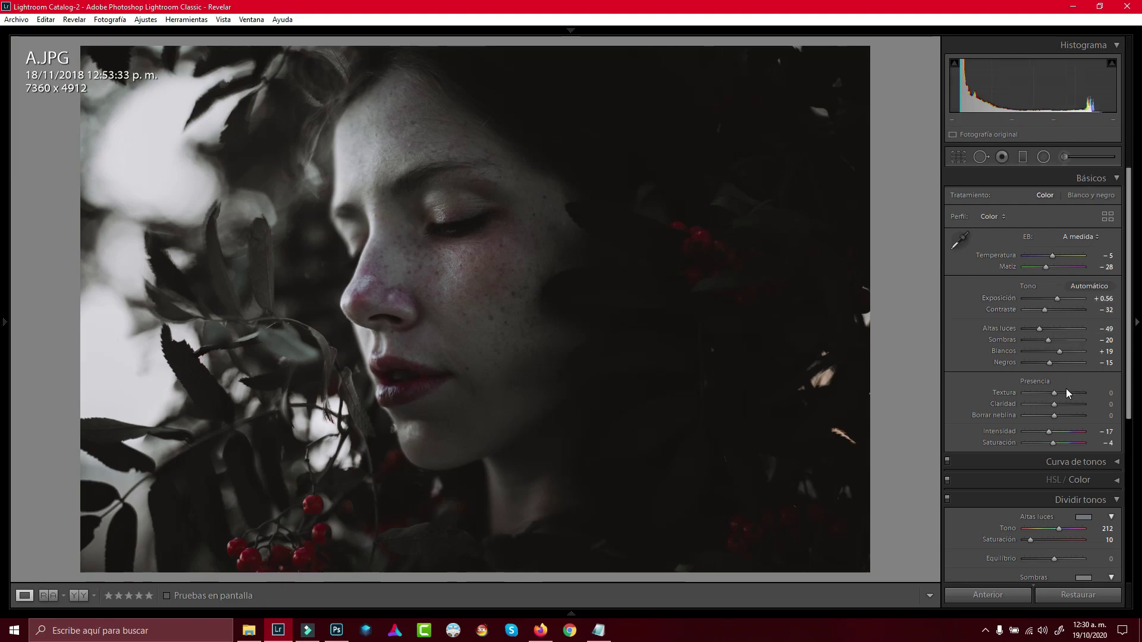
In HSL, set Red hue +28, saturation +34 and luminance +3
{"action": "left_click", "coordinate": [1116, 178]}
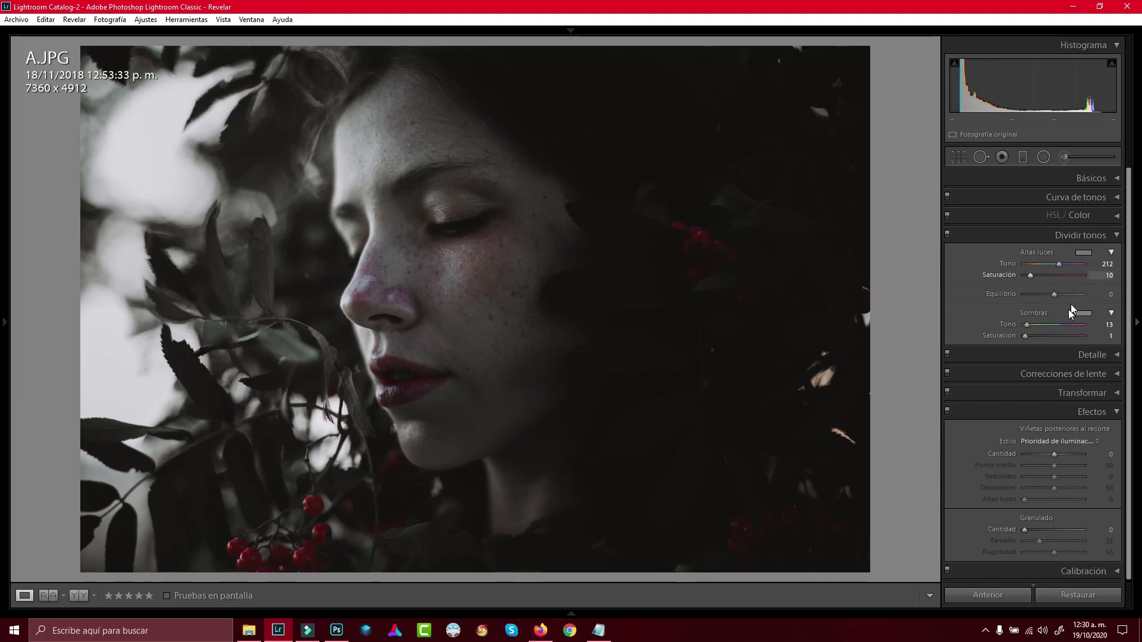
{"action": "left_click", "coordinate": [1108, 219]}
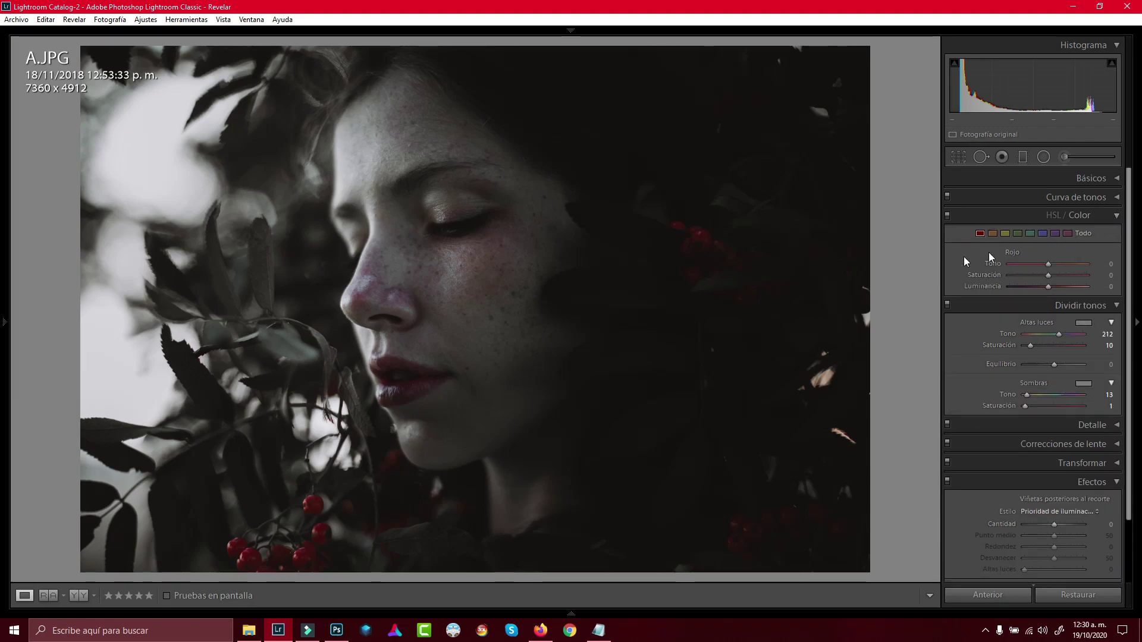
{"action": "left_click_drag", "start_coordinate": [1048, 275], "coordinate": [1058, 276]}
{"action": "left_click_drag", "start_coordinate": [1051, 262], "coordinate": [1051, 263]}
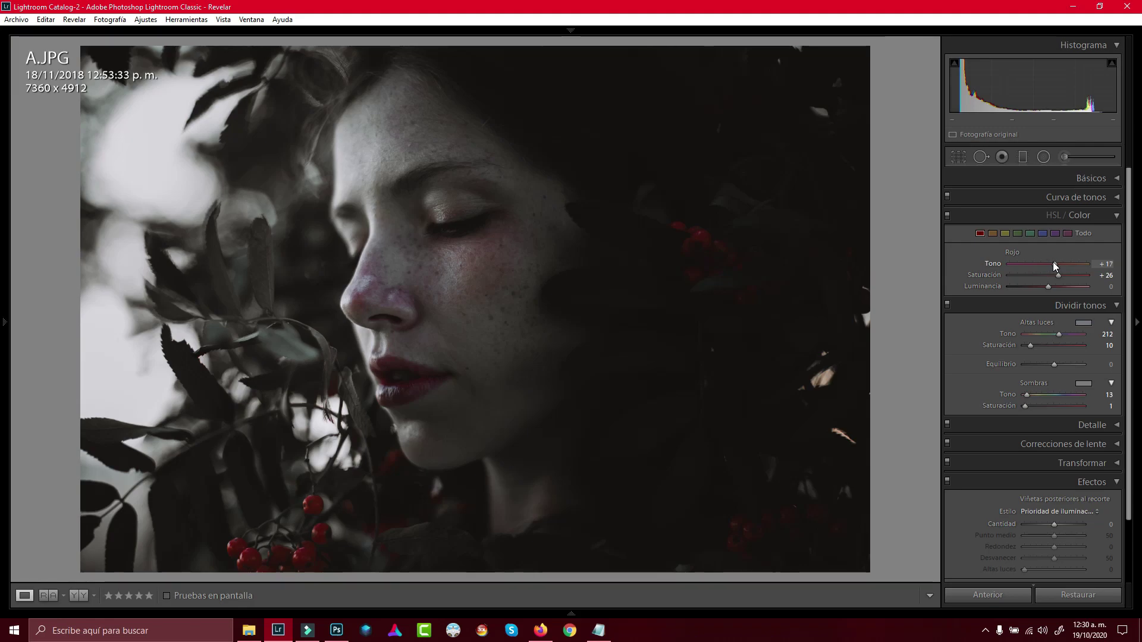
{"action": "left_click_drag", "start_coordinate": [1051, 262], "coordinate": [1050, 262]}
{"action": "left_click_drag", "start_coordinate": [1051, 263], "coordinate": [1057, 262]}
{"action": "left_click_drag", "start_coordinate": [1045, 286], "coordinate": [1051, 286]}
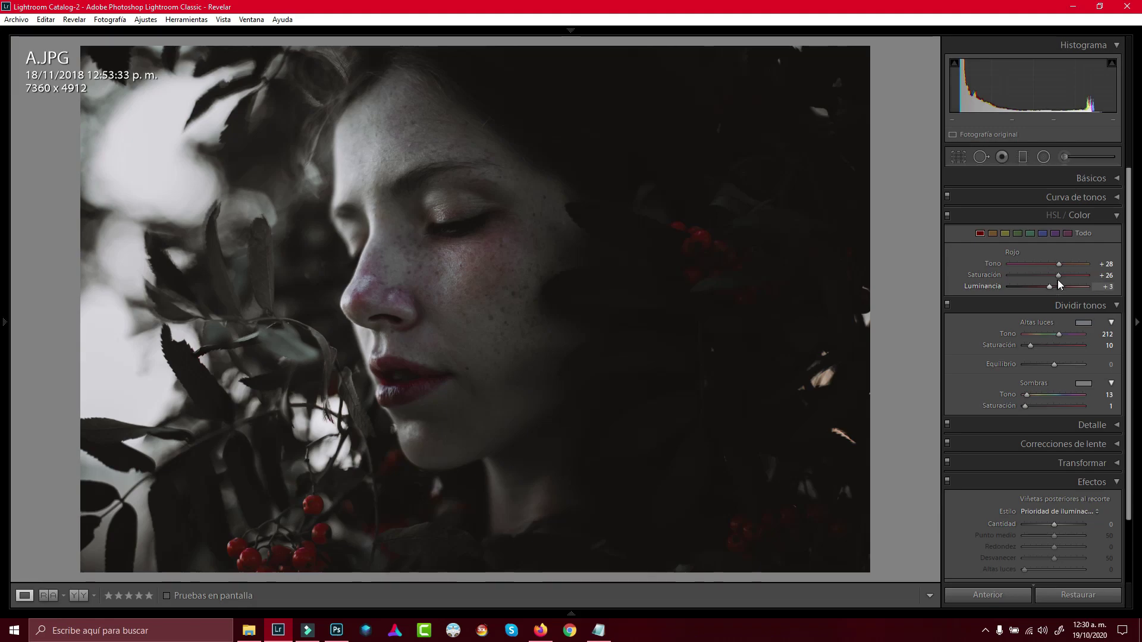
{"action": "left_click_drag", "start_coordinate": [1066, 275], "coordinate": [1062, 275]}
Set split-tone highlight saturation to 27 and shadow saturation to 4
{"action": "left_click_drag", "start_coordinate": [1040, 347], "coordinate": [1040, 342]}
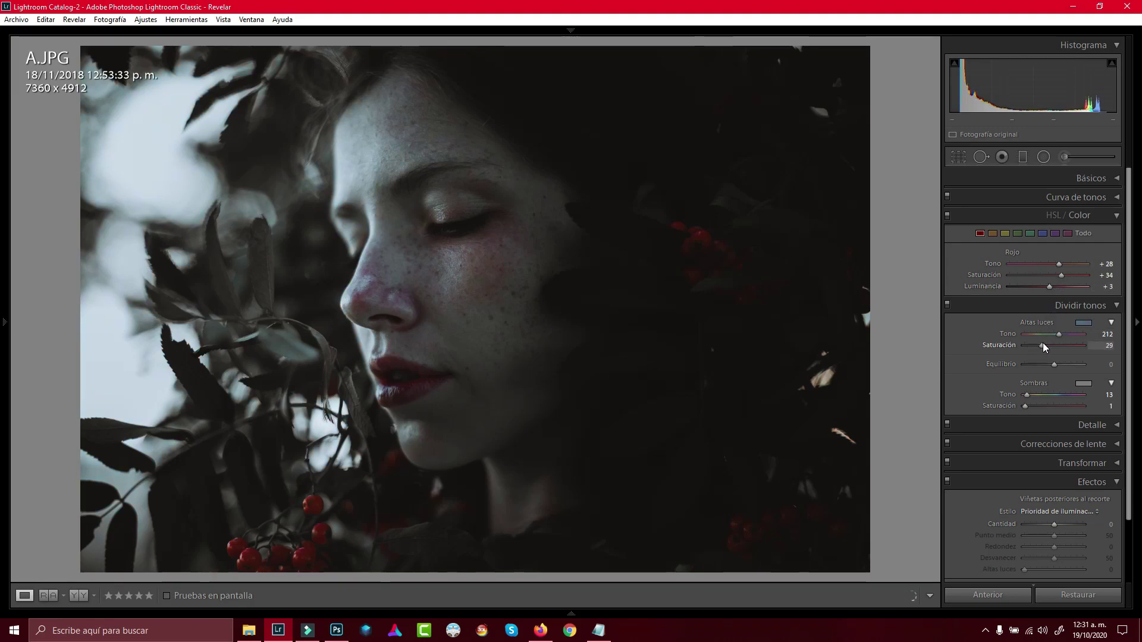
{"action": "left_click_drag", "start_coordinate": [1022, 408], "coordinate": [1024, 408]}
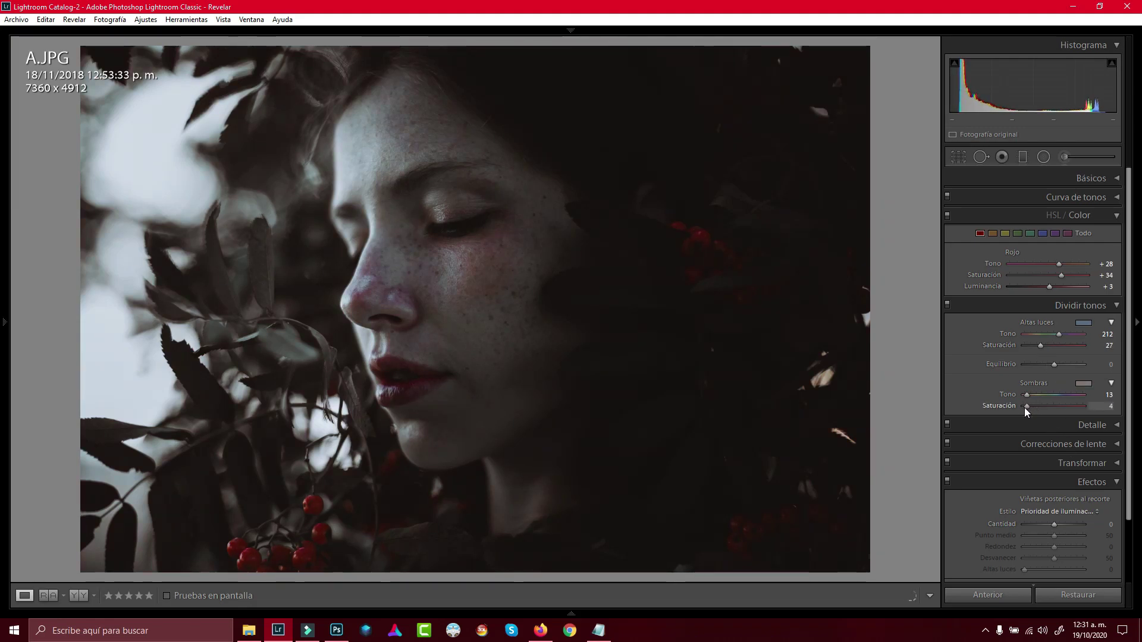
{"action": "left_click_drag", "start_coordinate": [1024, 408], "coordinate": [1024, 408]}
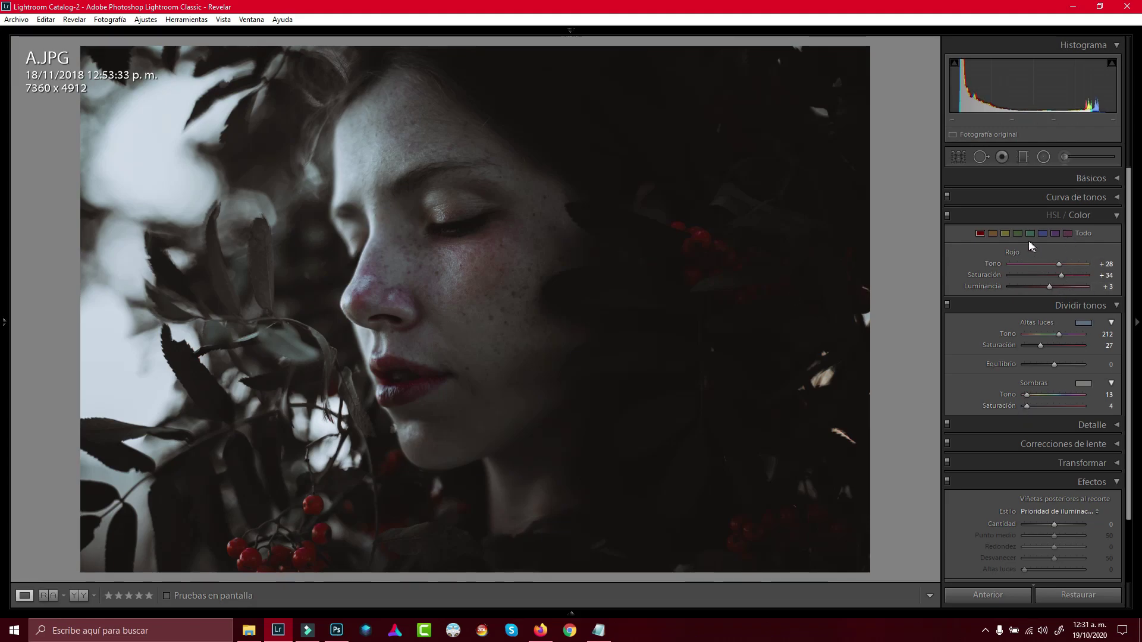
{"action": "left_click", "coordinate": [993, 234]}
Lower Orange saturation, set Green hue to +100 and Blue saturation to -100
{"action": "left_click_drag", "start_coordinate": [1058, 276], "coordinate": [1028, 266]}
{"action": "left_click", "coordinate": [1018, 234]}
{"action": "left_click_drag", "start_coordinate": [1036, 266], "coordinate": [1091, 266]}
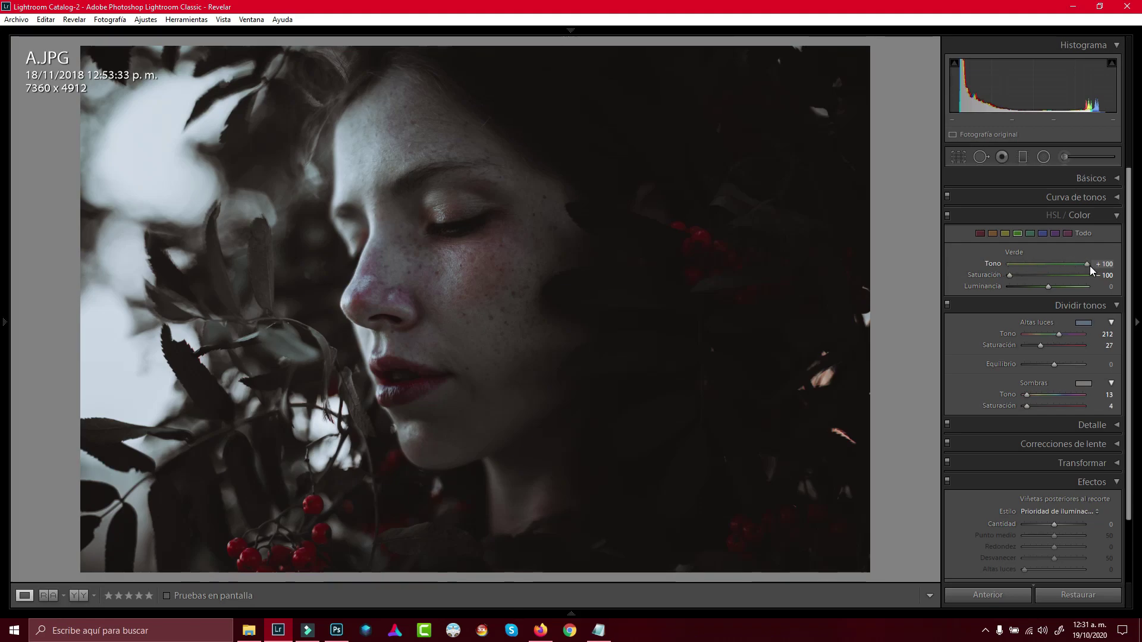
{"action": "left_click", "coordinate": [1042, 234]}
{"action": "left_click_drag", "start_coordinate": [1047, 275], "coordinate": [1022, 277]}
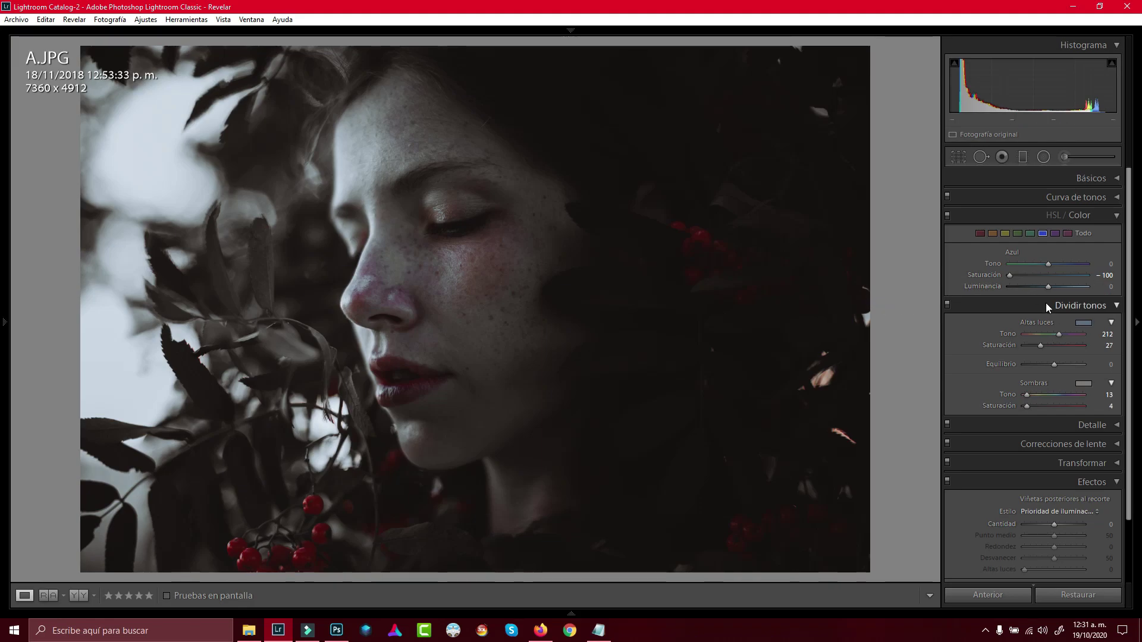
{"action": "mouse_move", "coordinate": [1127, 214]}
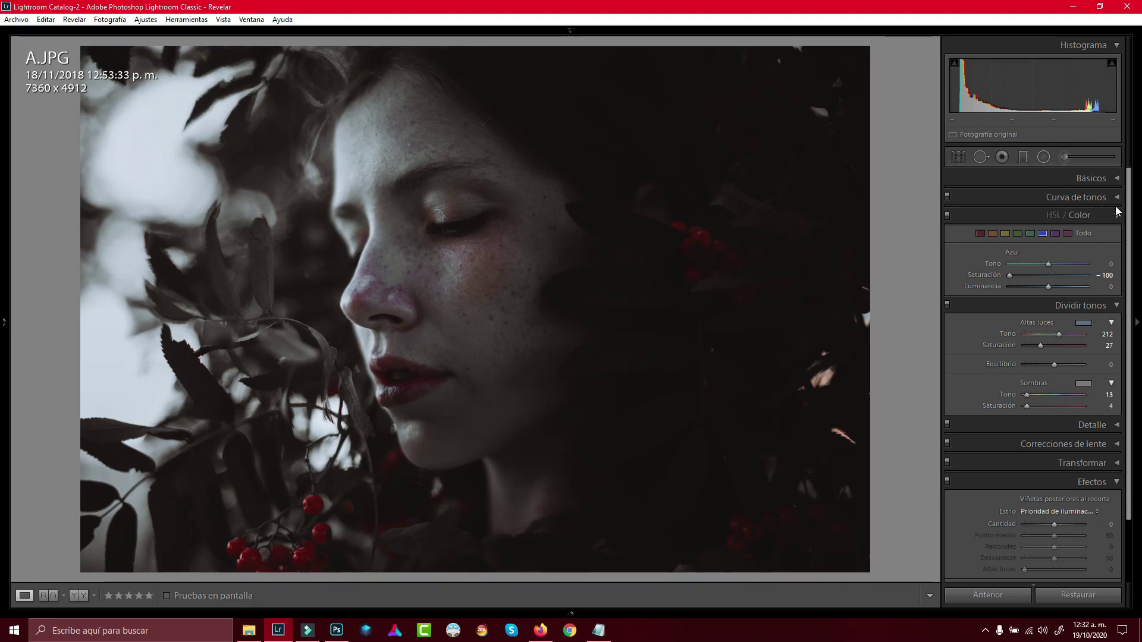
{"action": "left_click", "coordinate": [1117, 217]}
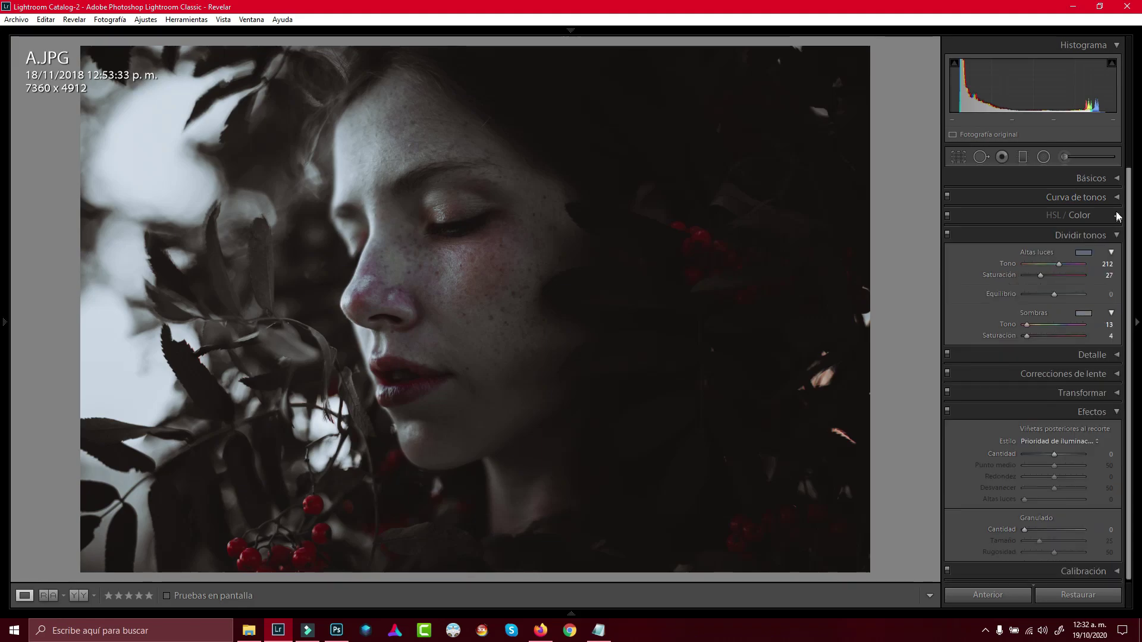
Pull the RGB tone curve's midtone point down to about 55/45 to darken the photo
{"action": "left_click", "coordinate": [1088, 197]}
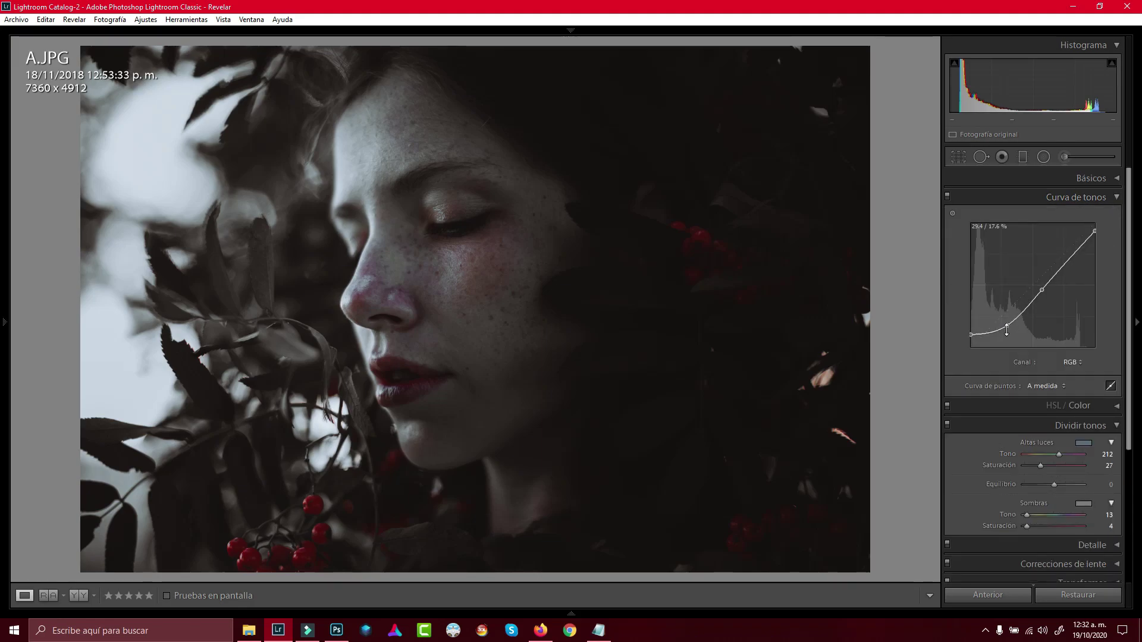
{"action": "left_click_drag", "start_coordinate": [1041, 291], "coordinate": [1040, 291]}
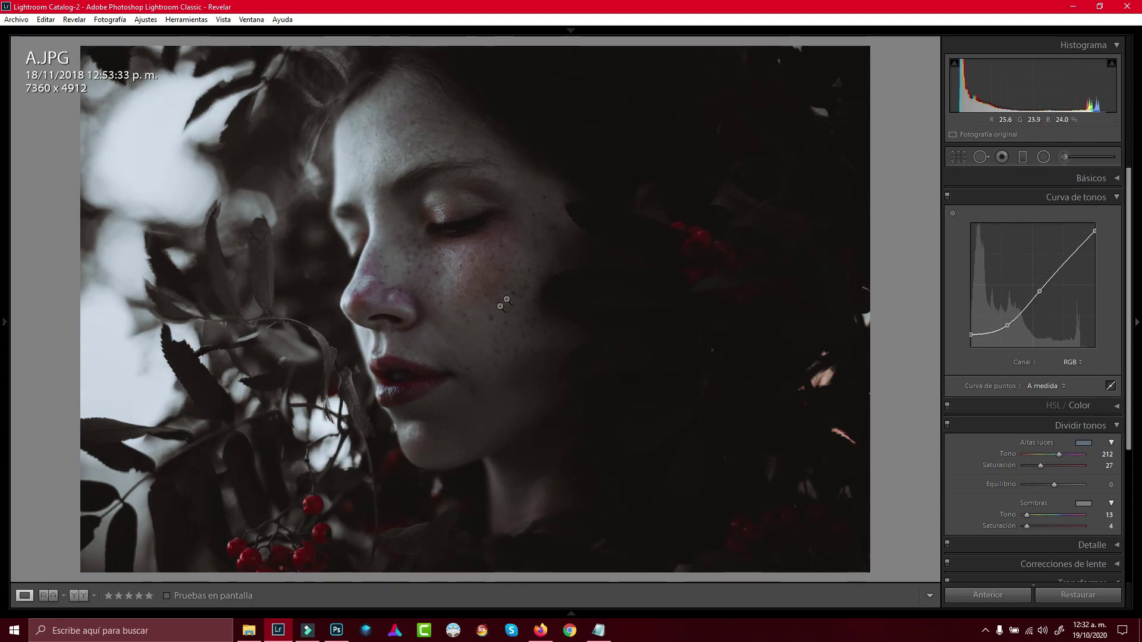
{"action": "left_click", "coordinate": [1040, 290]}
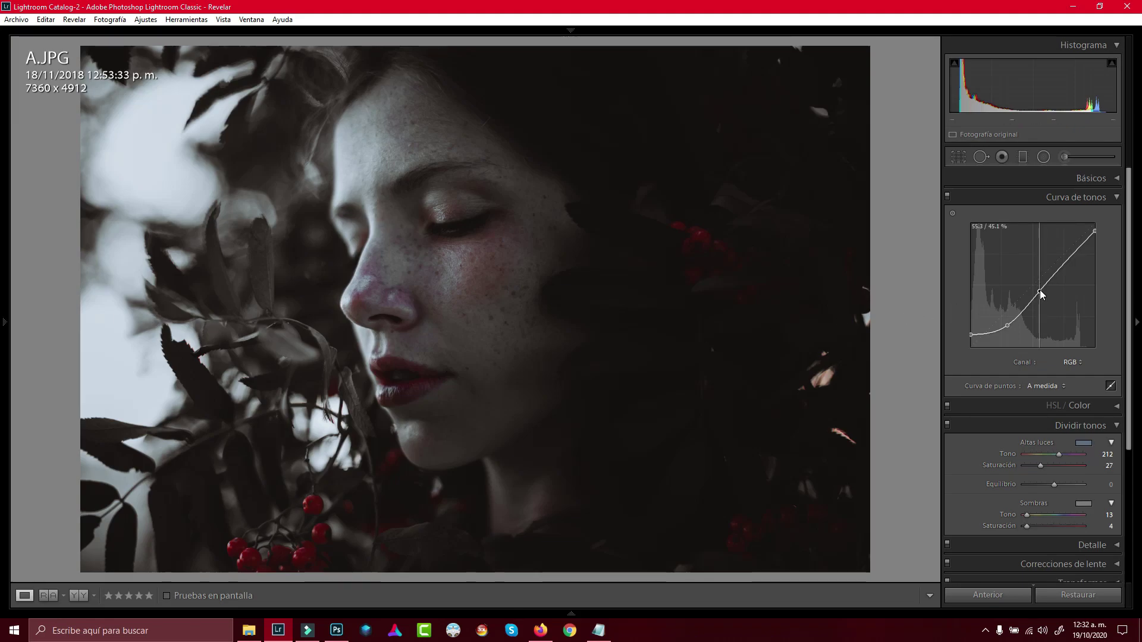
{"action": "left_click_drag", "start_coordinate": [1040, 290], "coordinate": [1040, 294]}
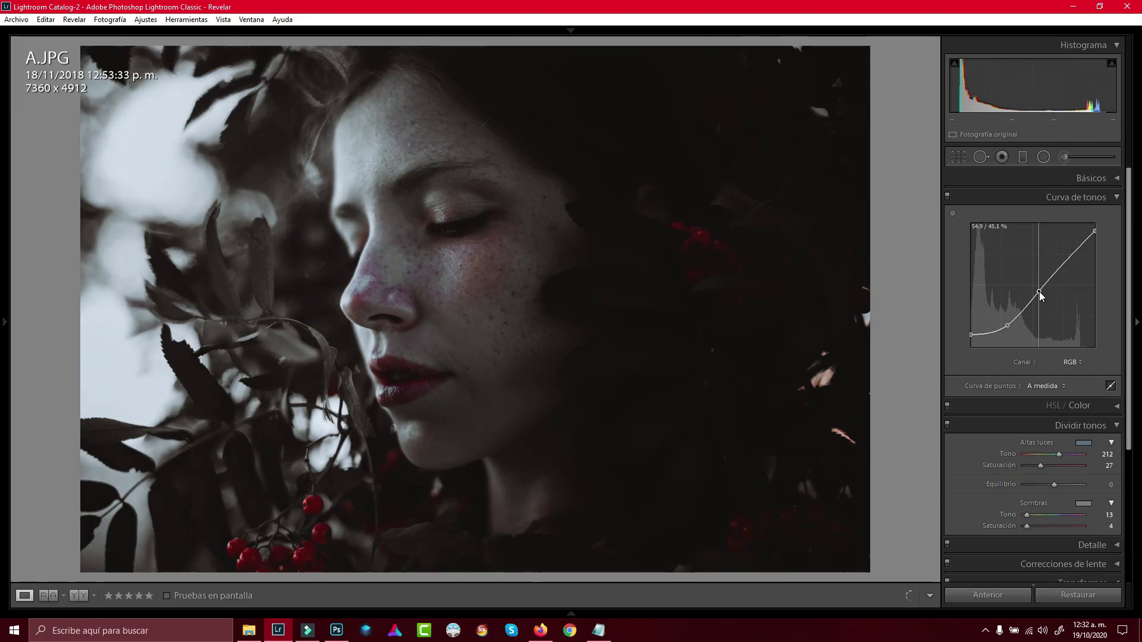
{"action": "left_click_drag", "start_coordinate": [1040, 294], "coordinate": [1039, 294]}
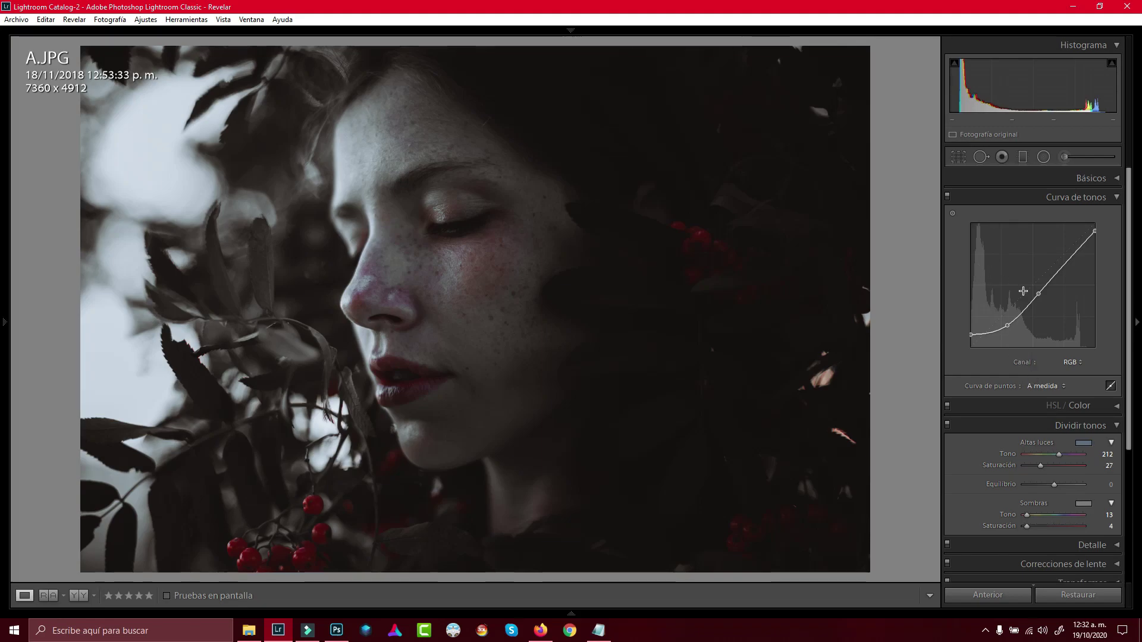
Set Highlights -60, Shadows -9 and Blacks -5, then check Before/After and return to Loupe
{"action": "left_click", "coordinate": [1116, 178]}
{"action": "left_click_drag", "start_coordinate": [1037, 328], "coordinate": [1036, 328]}
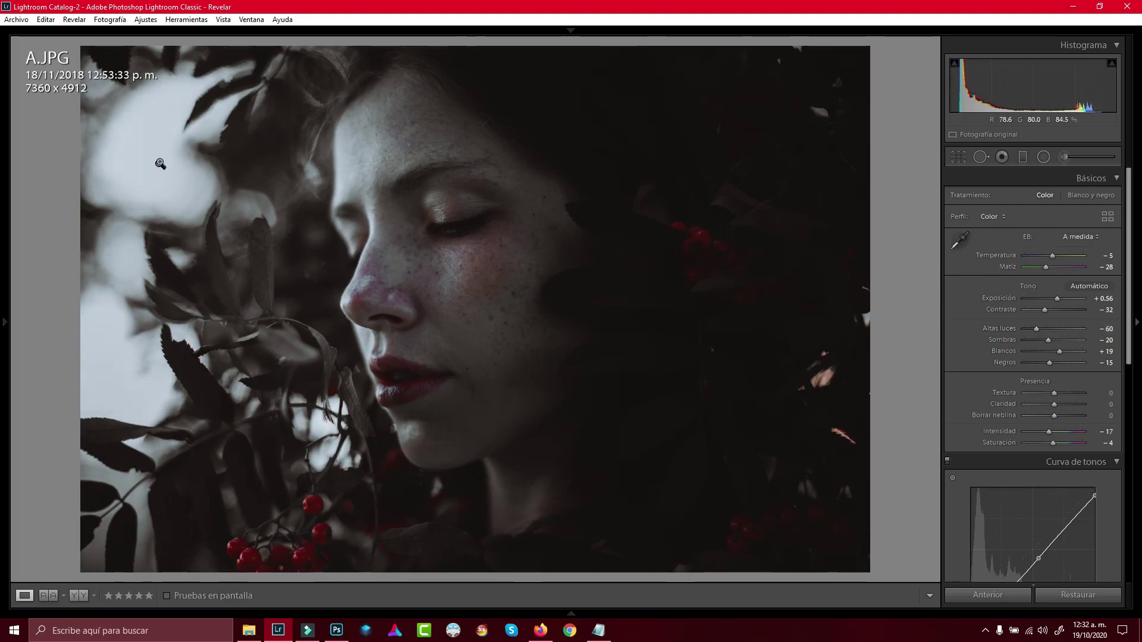
{"action": "left_click_drag", "start_coordinate": [1049, 363], "coordinate": [1051, 364]}
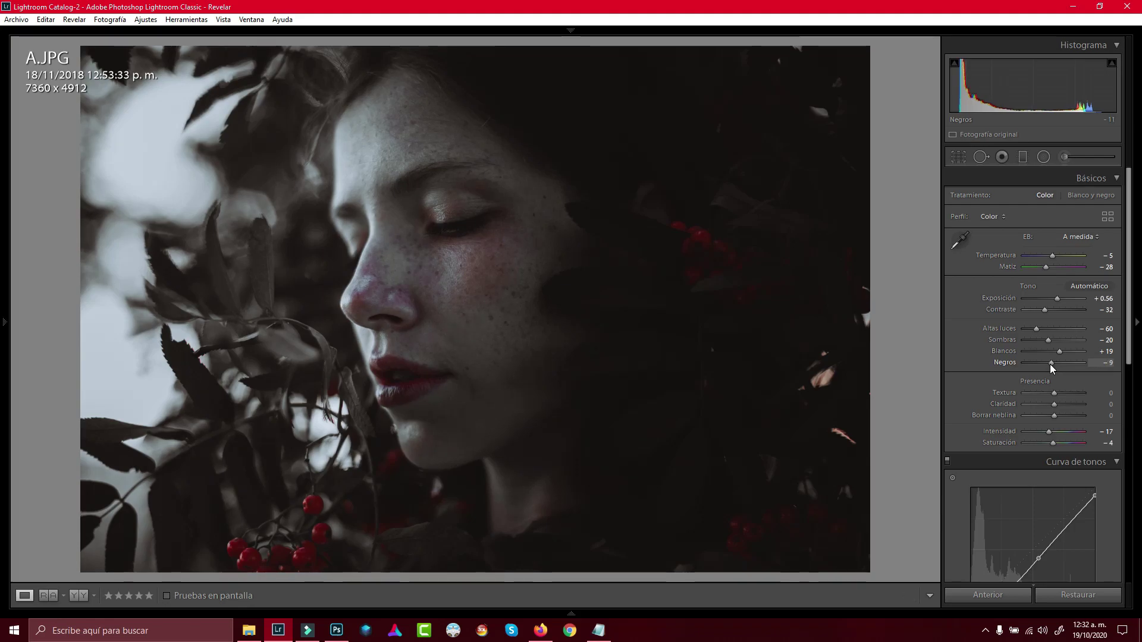
{"action": "left_click_drag", "start_coordinate": [1051, 364], "coordinate": [1049, 340]}
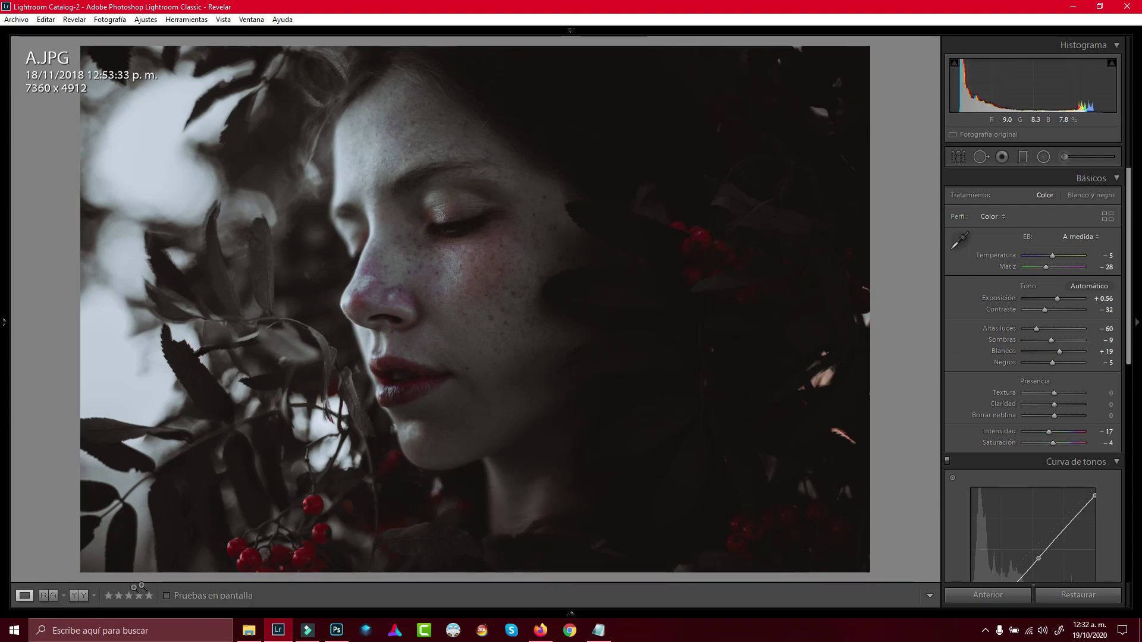
{"action": "left_click", "coordinate": [79, 595]}
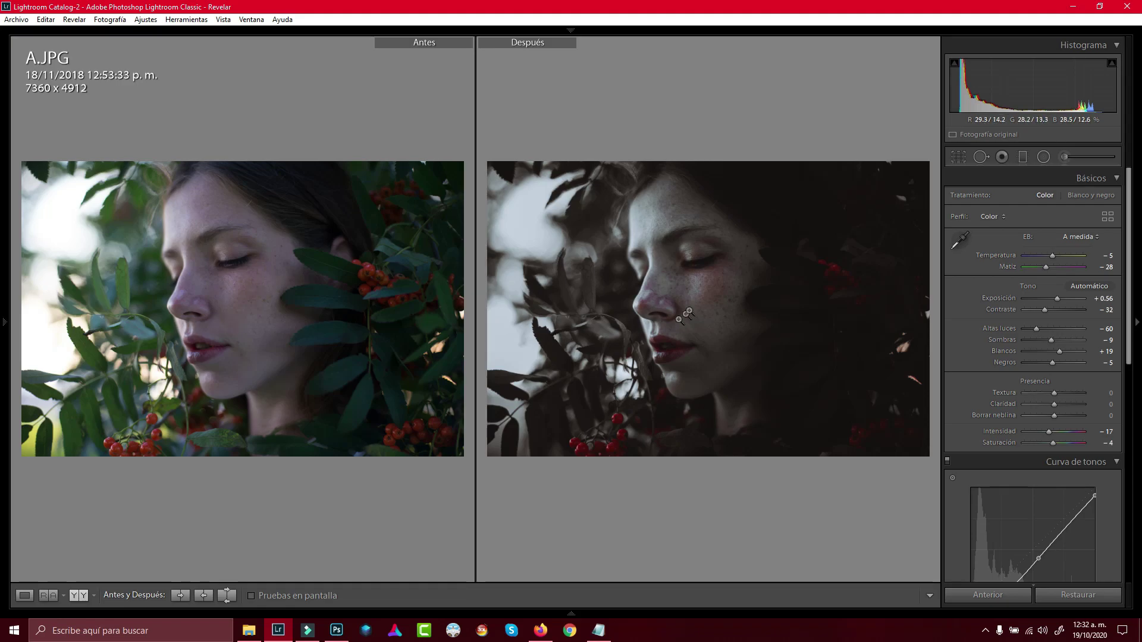
{"action": "left_click", "coordinate": [25, 596]}
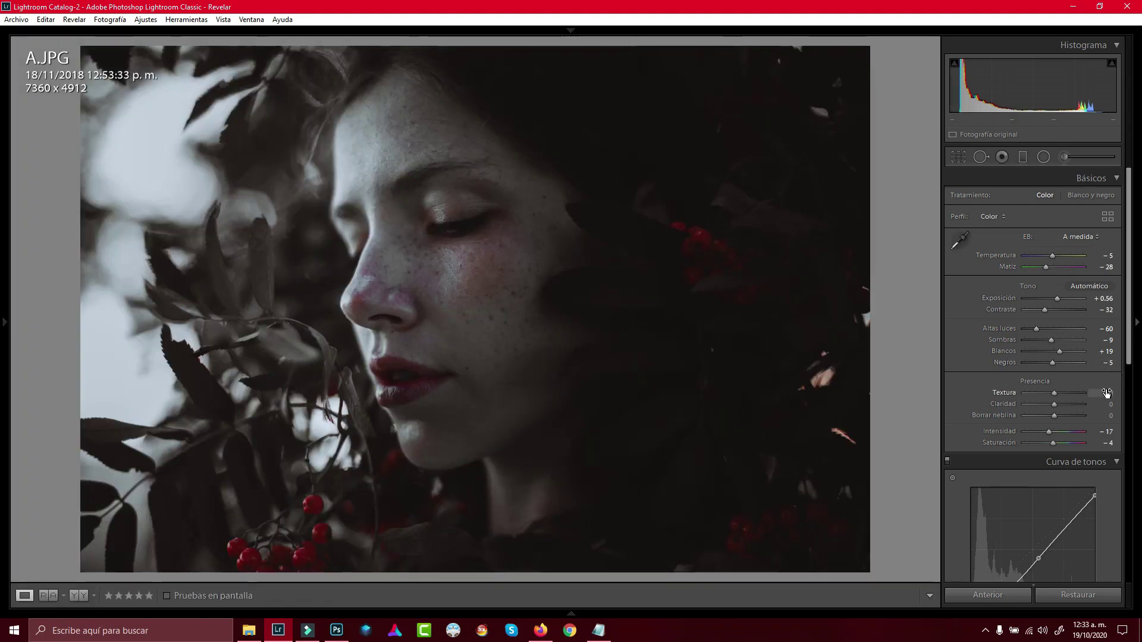
Move the Blue channel curve's shadow point to 22.0 / 15.7%
{"action": "scroll", "coordinate": [1106, 393], "scroll_direction": "down", "scroll_amount": 2}
{"action": "scroll", "coordinate": [1105, 385], "scroll_direction": "down", "scroll_amount": 2}
{"action": "left_click", "coordinate": [1075, 483]}
{"action": "left_click", "coordinate": [1046, 535]}
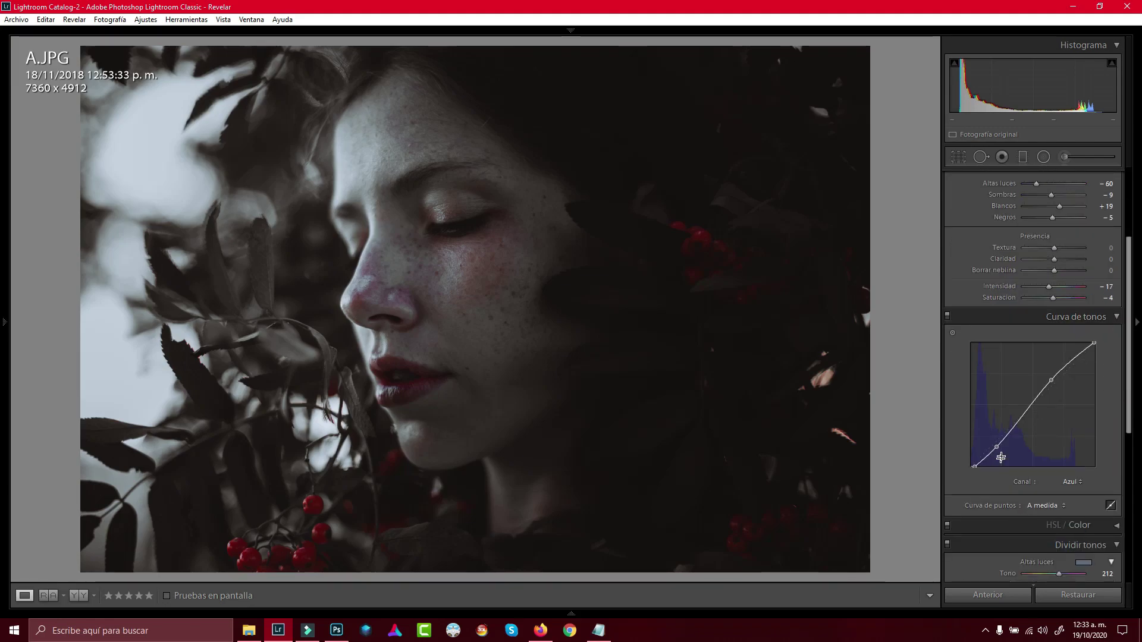
{"action": "left_click_drag", "start_coordinate": [997, 448], "coordinate": [996, 448]}
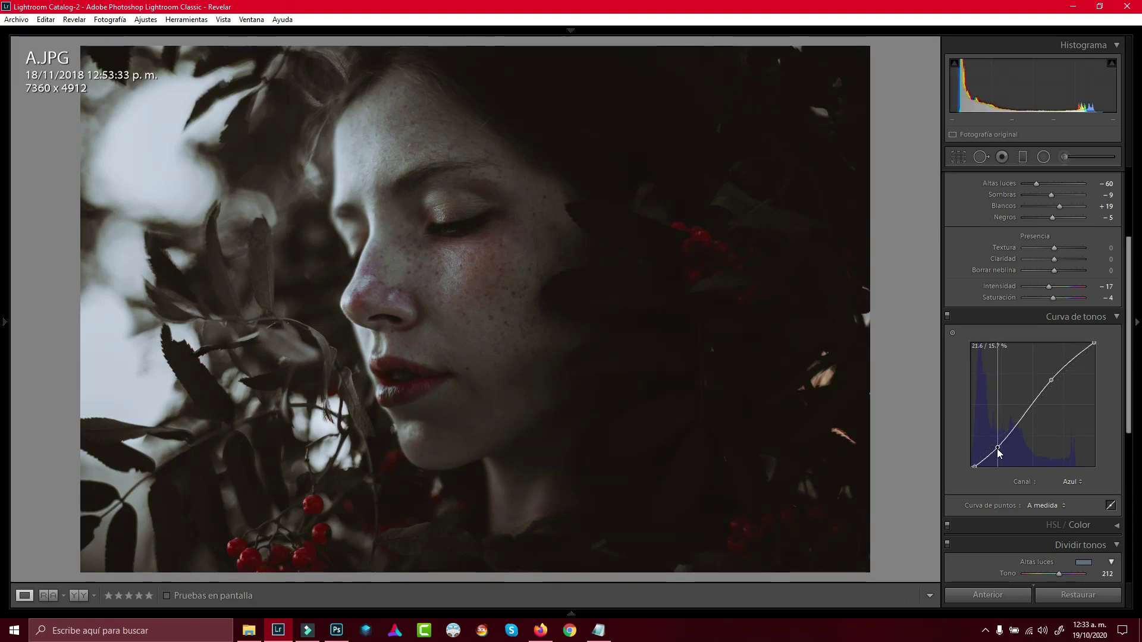
{"action": "left_click_drag", "start_coordinate": [997, 448], "coordinate": [997, 448]}
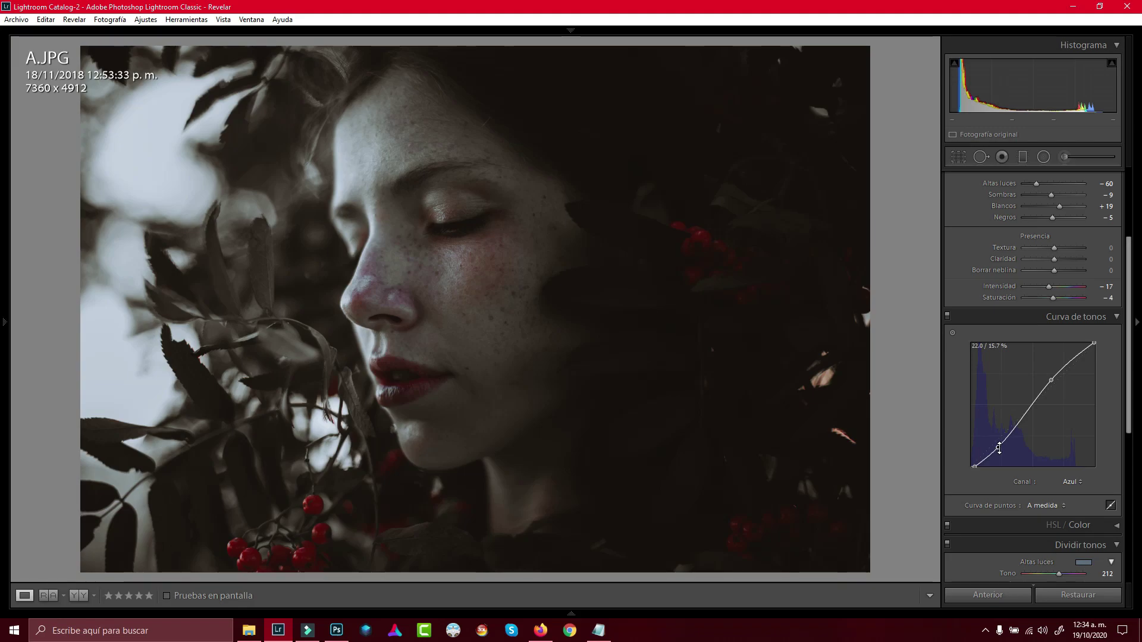
Add a new point on the Blue channel curve and lift it slightly
{"action": "left_click", "coordinate": [999, 447]}
{"action": "left_click_drag", "start_coordinate": [1002, 449], "coordinate": [1001, 447]}
{"action": "scroll", "coordinate": [1094, 470], "scroll_direction": "down", "scroll_amount": 2}
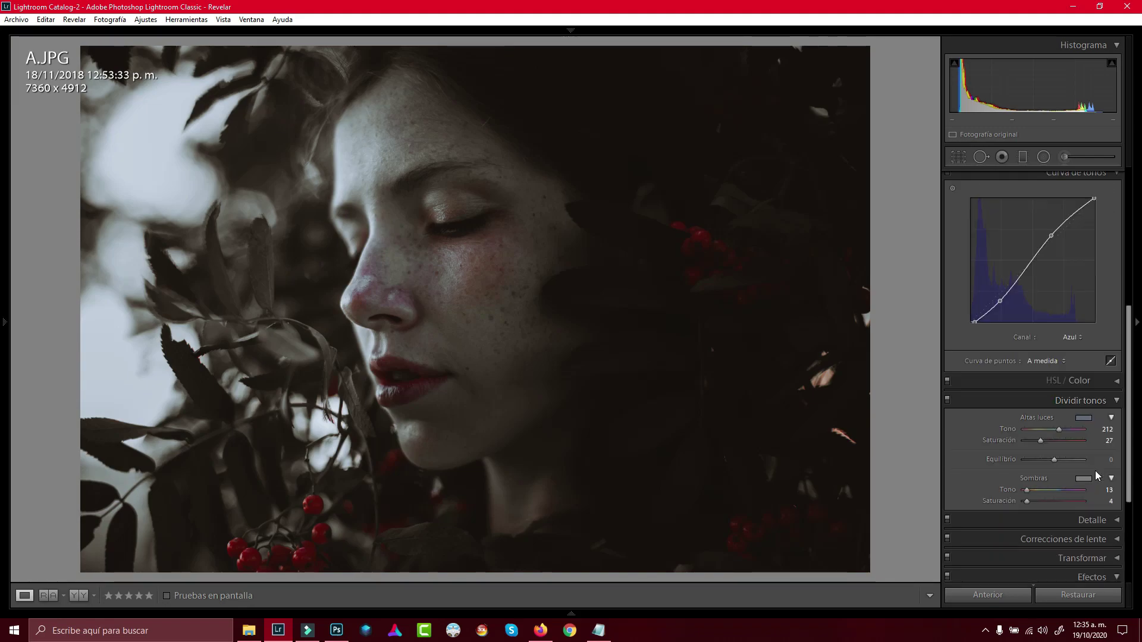
Set the split-tone highlight colour to hue 202, saturation 32
{"action": "scroll", "coordinate": [1048, 456], "scroll_direction": "down", "scroll_amount": 1}
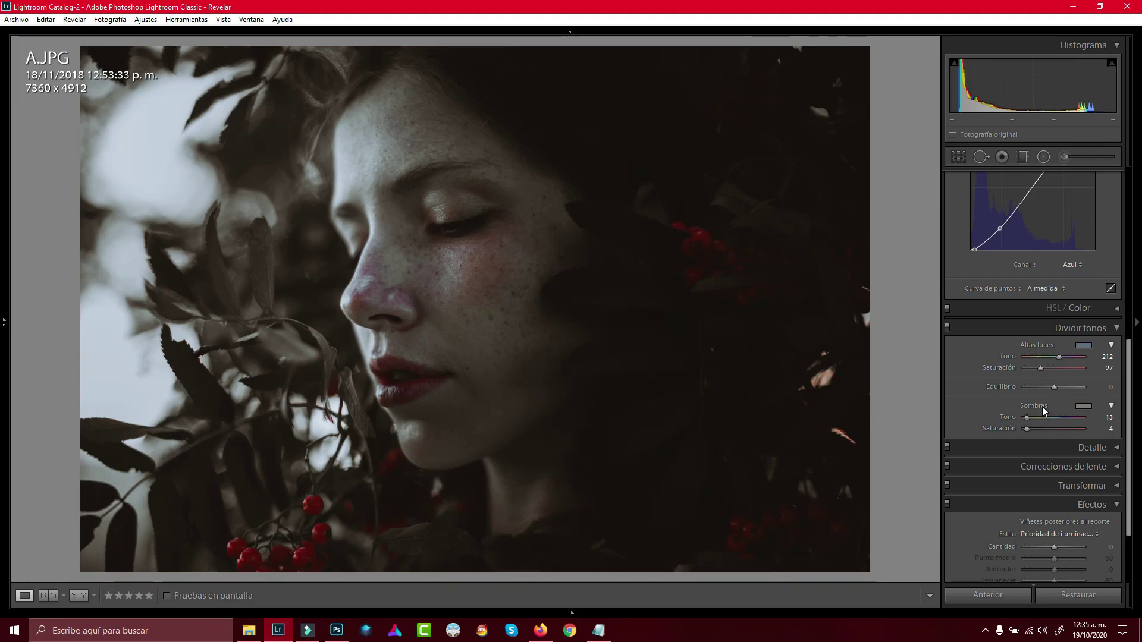
{"action": "left_click_drag", "start_coordinate": [1039, 369], "coordinate": [1042, 369]}
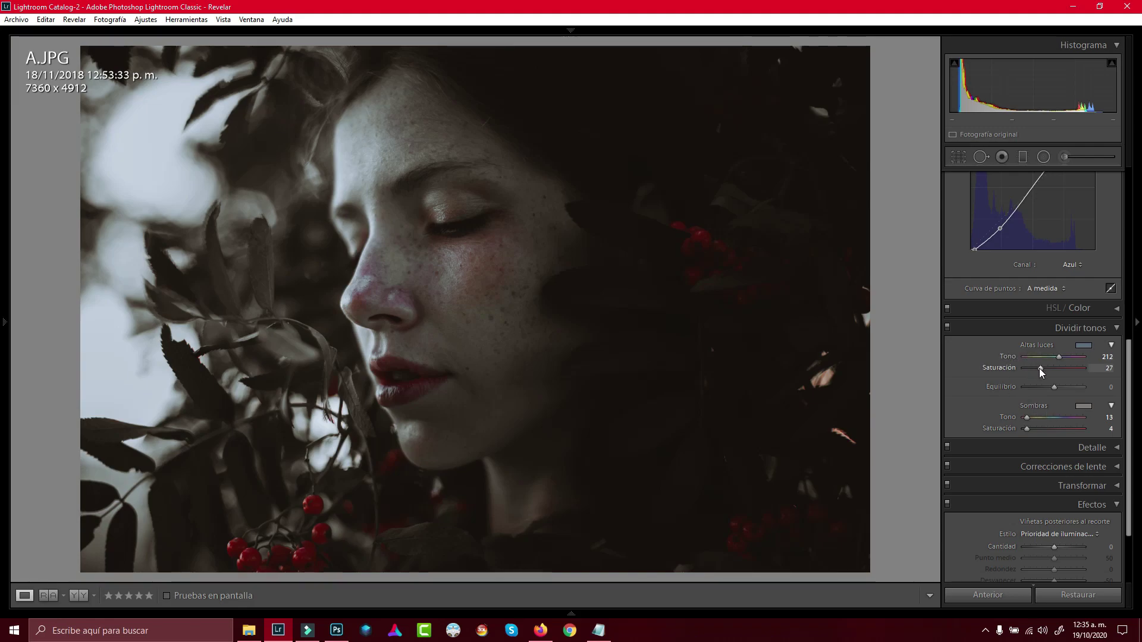
{"action": "left_click_drag", "start_coordinate": [1042, 368], "coordinate": [1047, 368]}
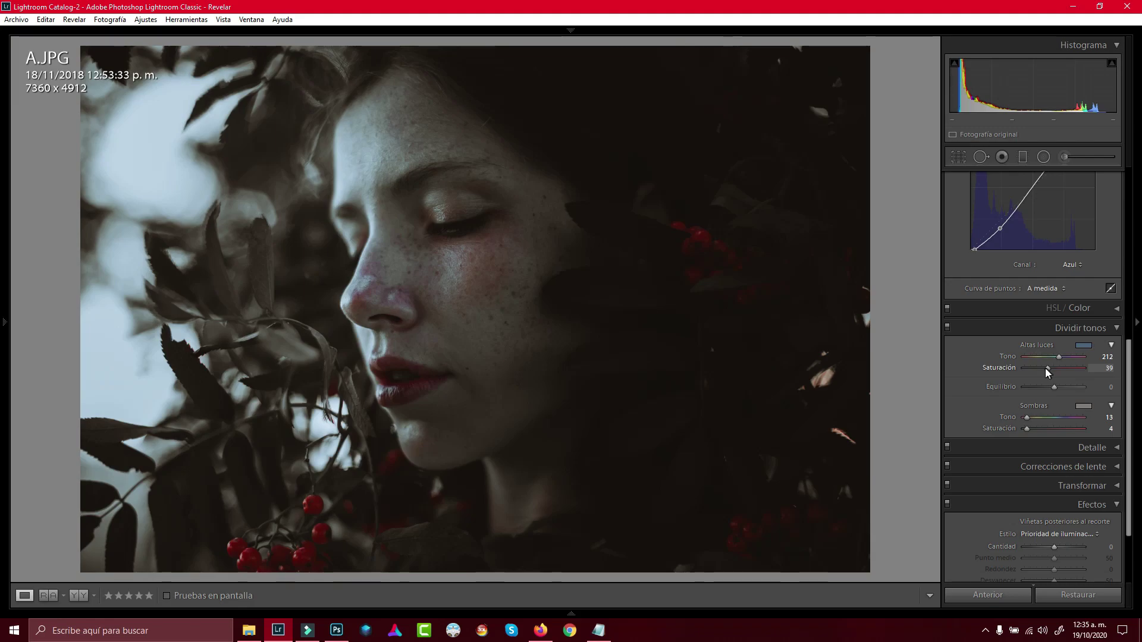
{"action": "left_click_drag", "start_coordinate": [1046, 370], "coordinate": [1045, 370]}
{"action": "left_click", "coordinate": [1084, 346]}
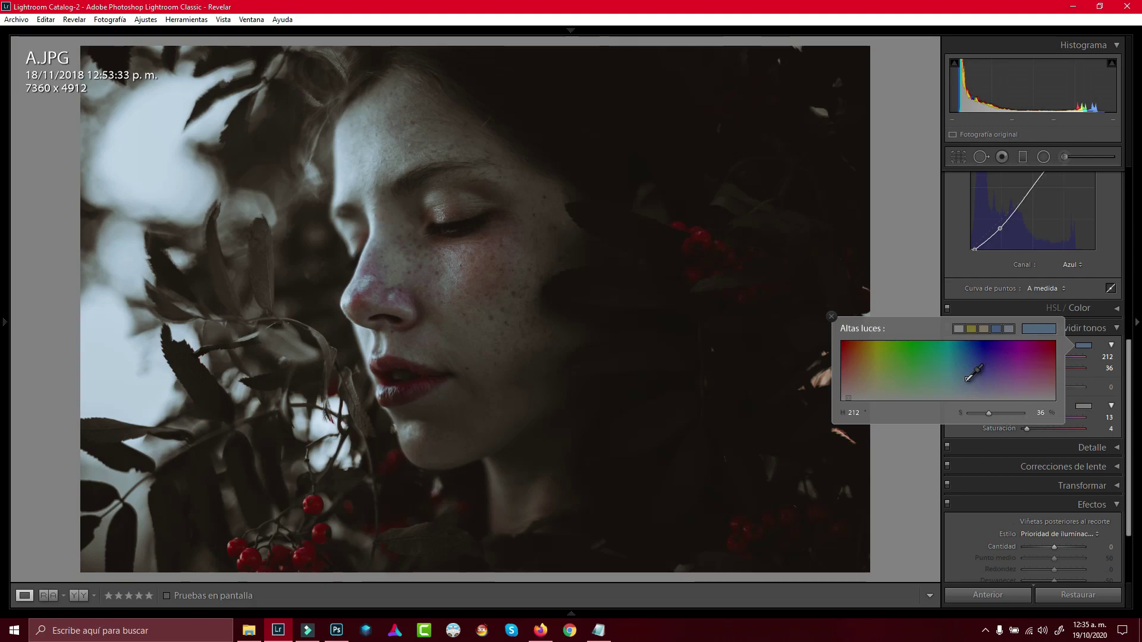
{"action": "left_click", "coordinate": [964, 373]}
{"action": "left_click_drag", "start_coordinate": [964, 374], "coordinate": [961, 382]}
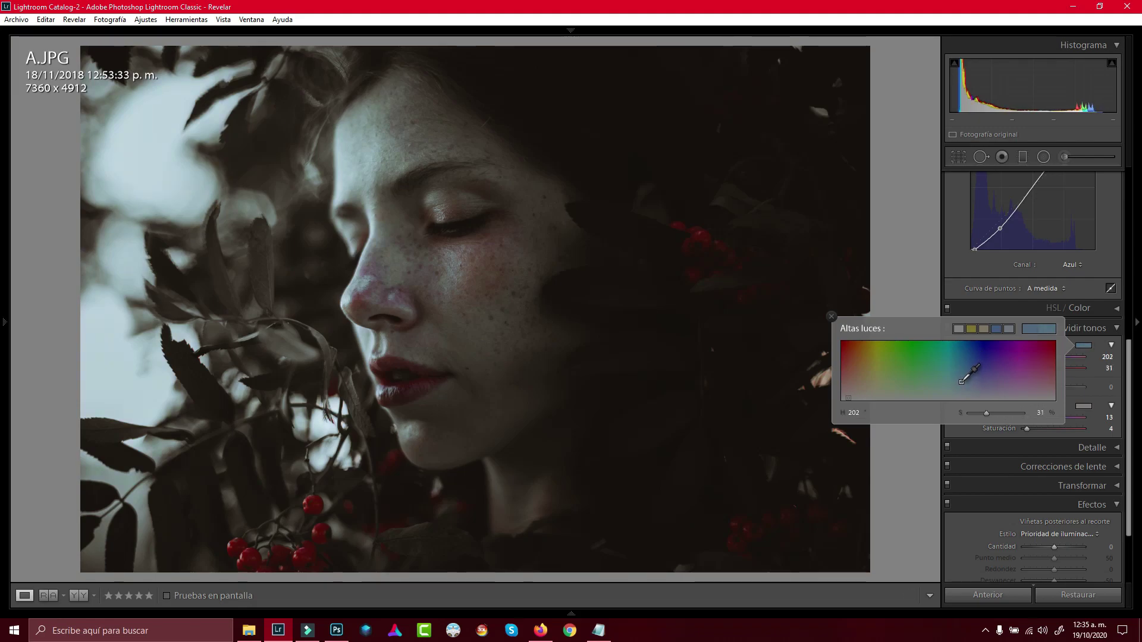
{"action": "left_click", "coordinate": [906, 258]}
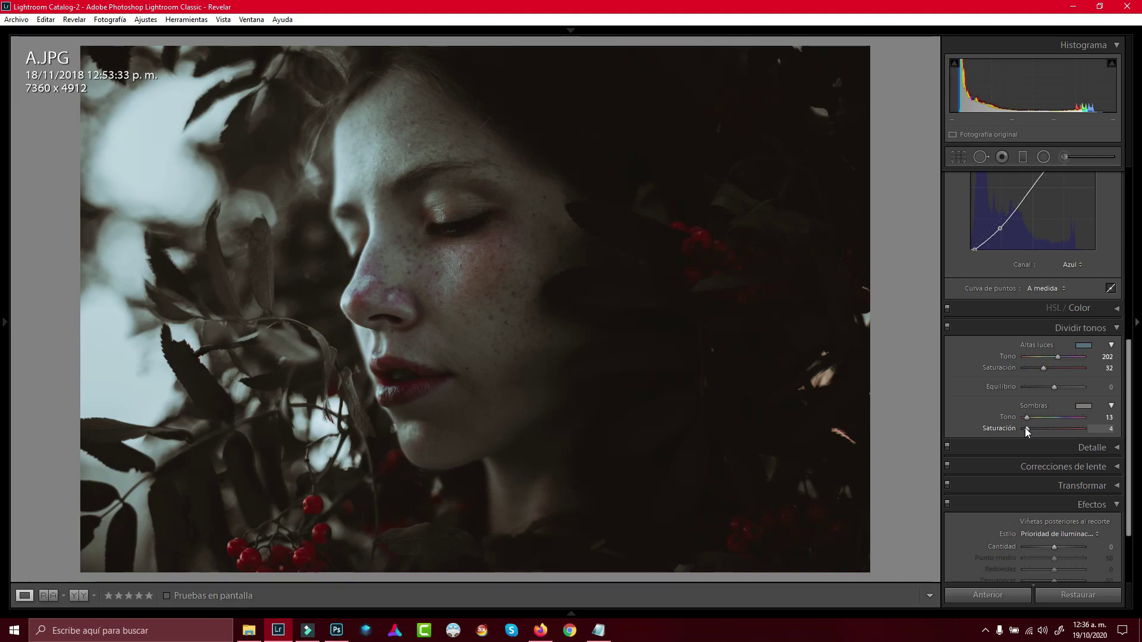
Set Borrar neblina -13, Claridad +3, Textura +13, then show a Before/After comparison with the original
{"action": "scroll", "coordinate": [1051, 421], "scroll_direction": "up", "scroll_amount": 3}
{"action": "scroll", "coordinate": [1054, 419], "scroll_direction": "up", "scroll_amount": 4}
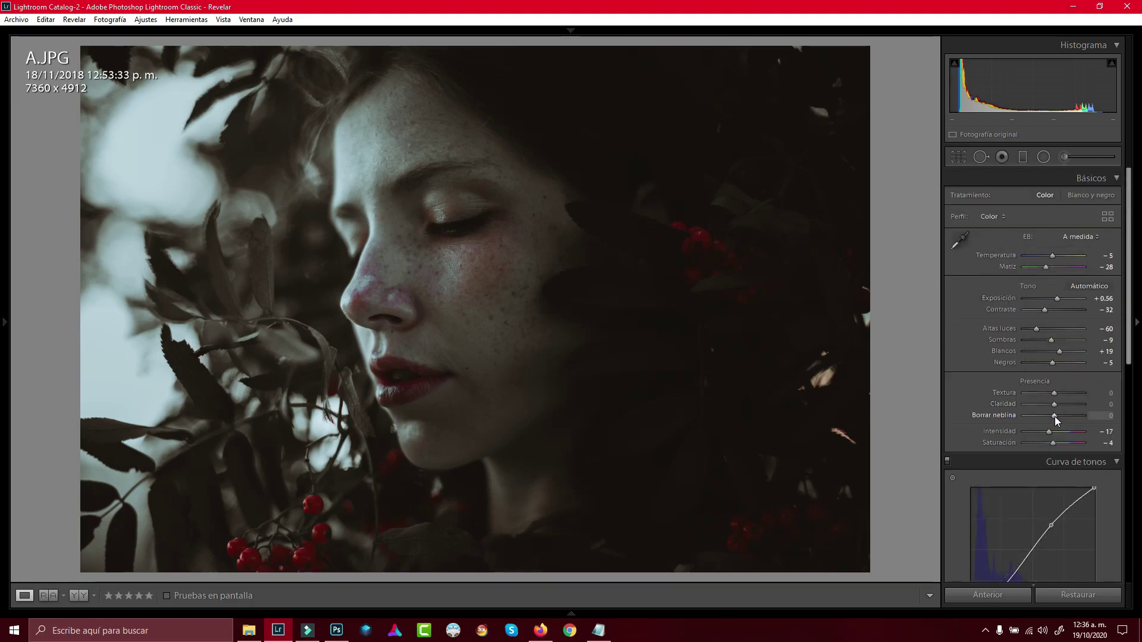
{"action": "left_click_drag", "start_coordinate": [1058, 416], "coordinate": [1050, 419]}
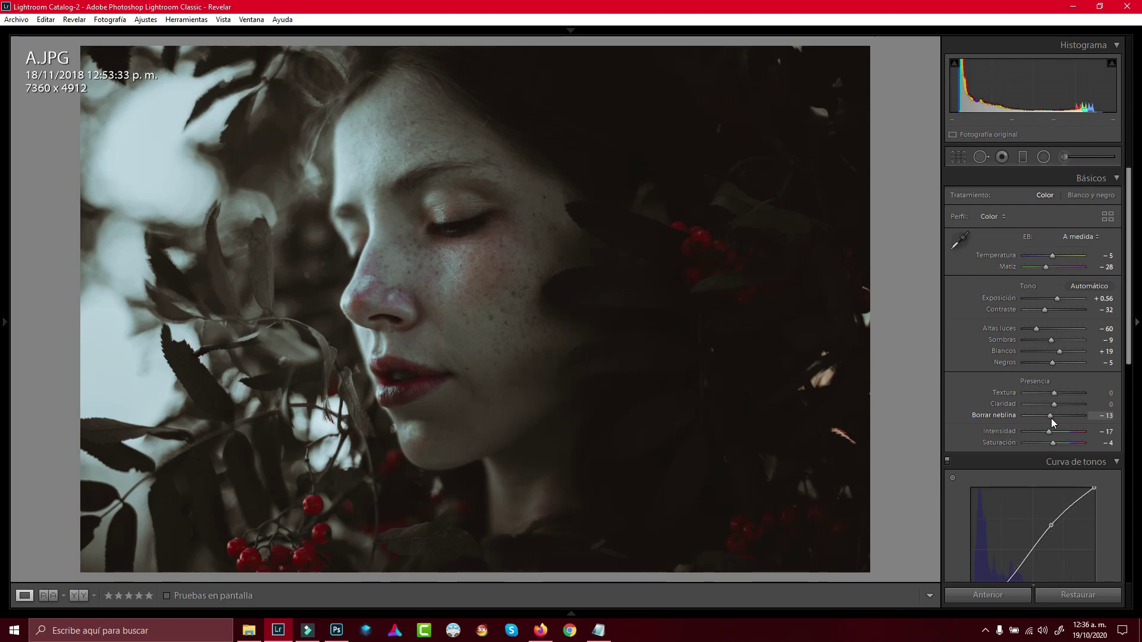
{"action": "left_click_drag", "start_coordinate": [1054, 405], "coordinate": [1055, 405]}
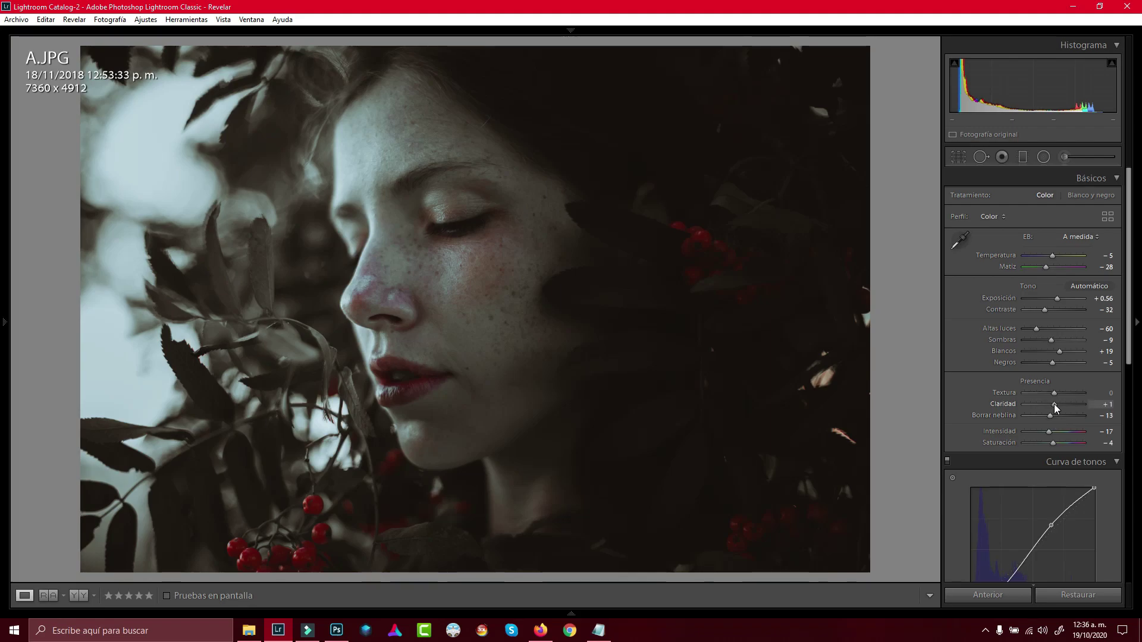
{"action": "left_click_drag", "start_coordinate": [1054, 393], "coordinate": [1059, 396]}
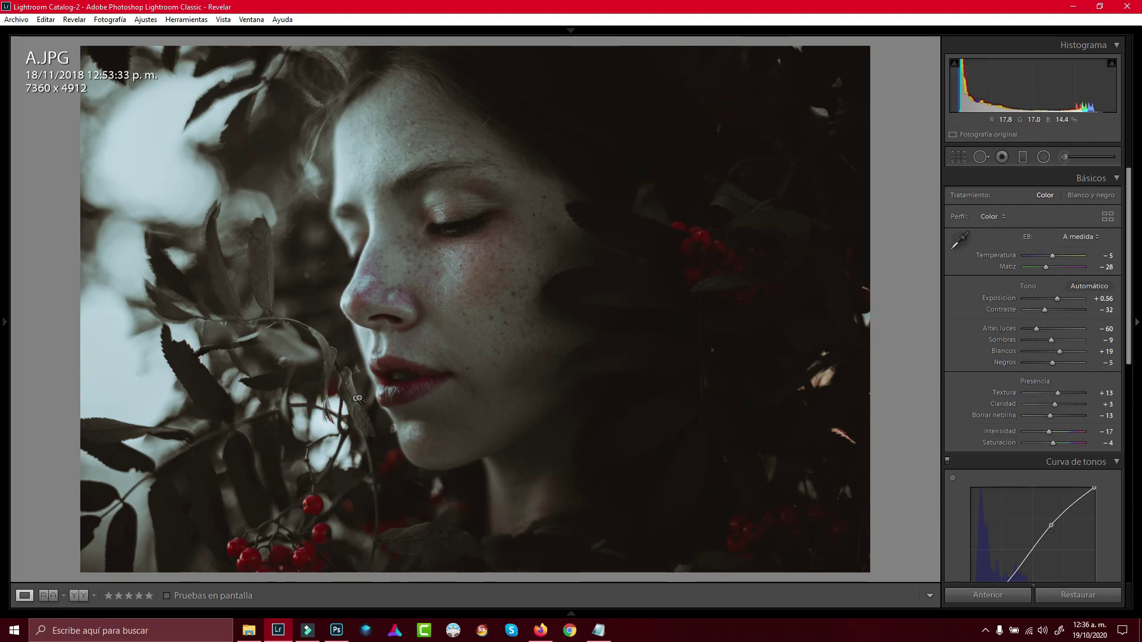
{"action": "left_click", "coordinate": [80, 596]}
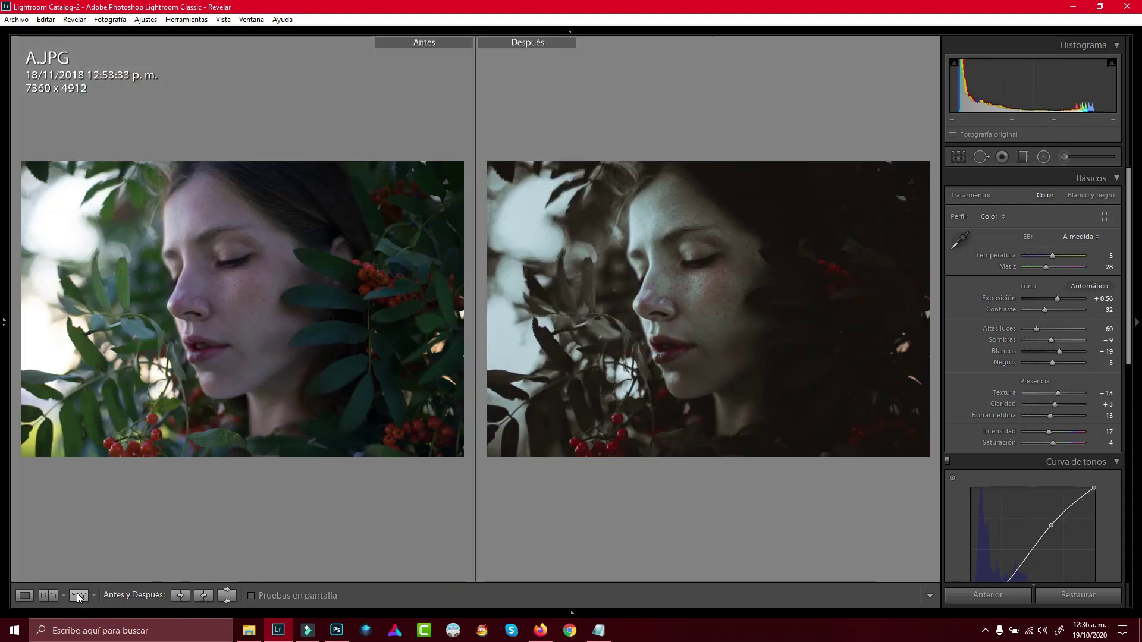